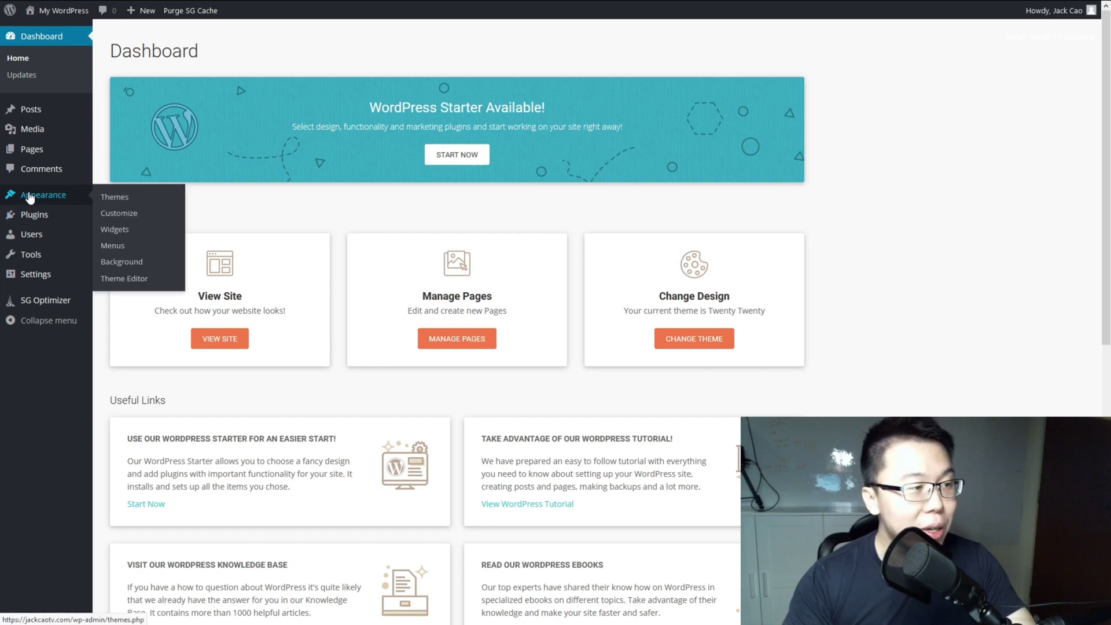
Step: Find GeneratePress by searching 'gen' in the theme directory, then install and activate it
left_click(123, 198)
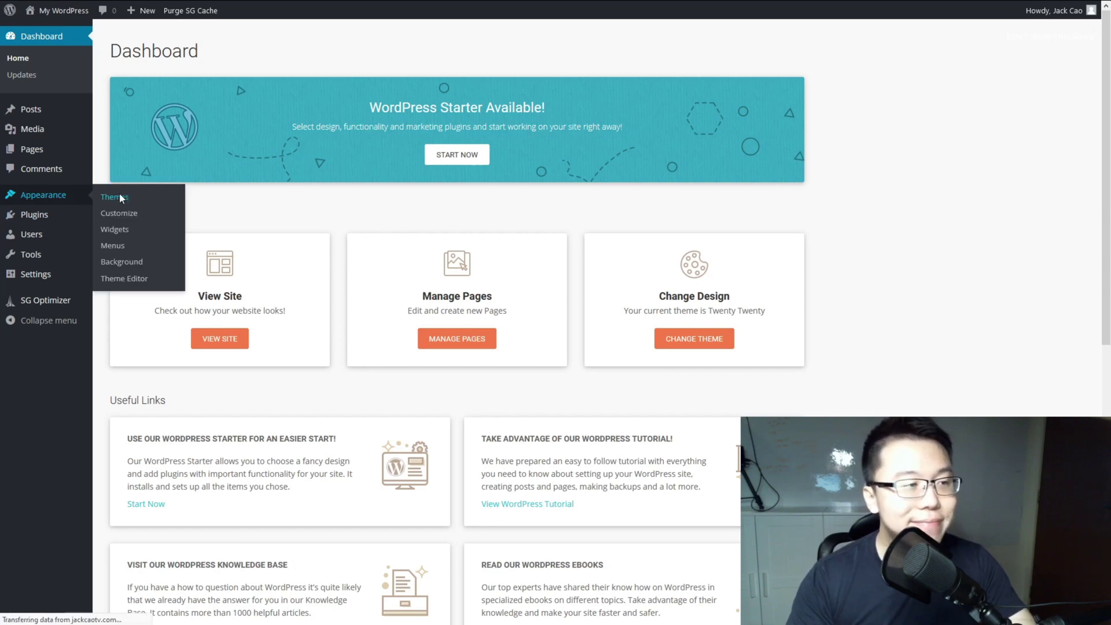
left_click(201, 40)
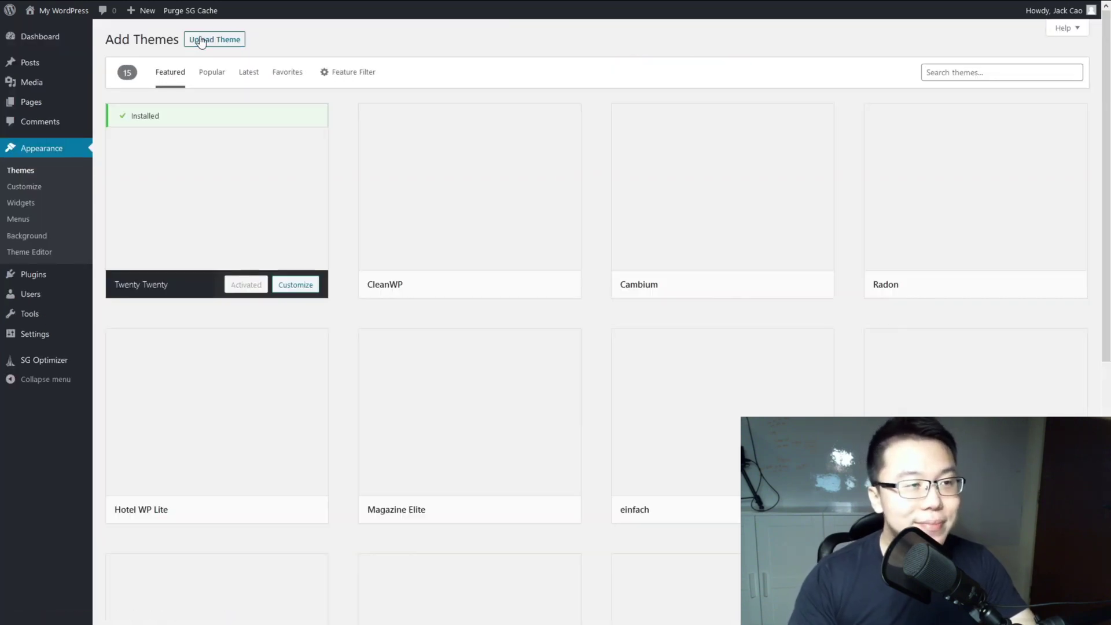
left_click(949, 67)
type("generatepress")
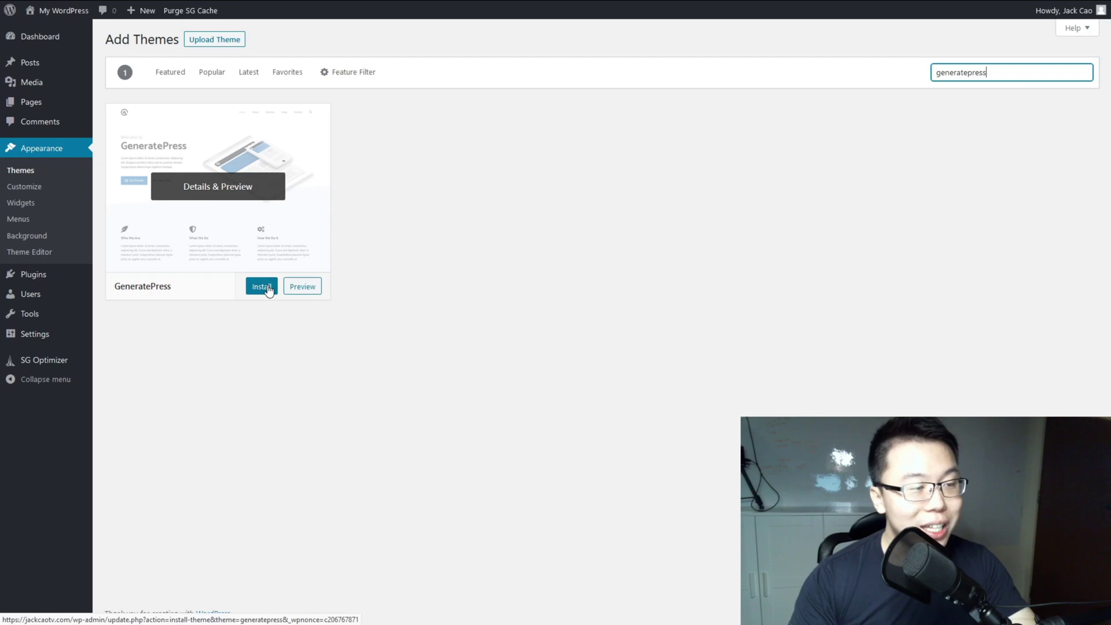
left_click(264, 287)
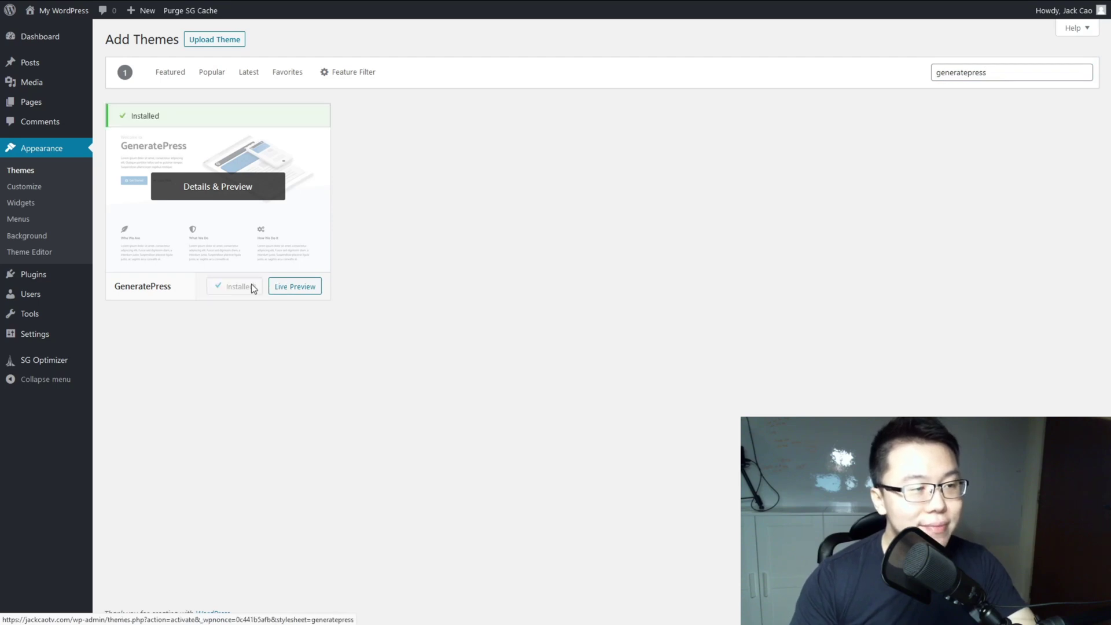
left_click(250, 294)
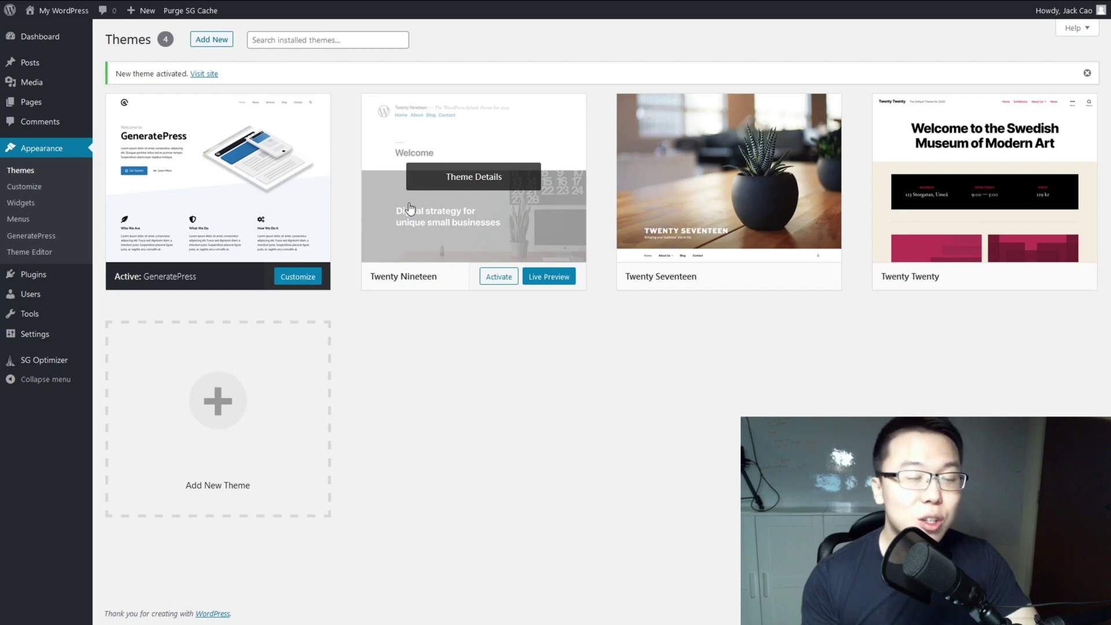
Step: Delete the Twenty Nineteen, Twenty Seventeen and Twenty Twenty themes, confirming each deletion
left_click(460, 179)
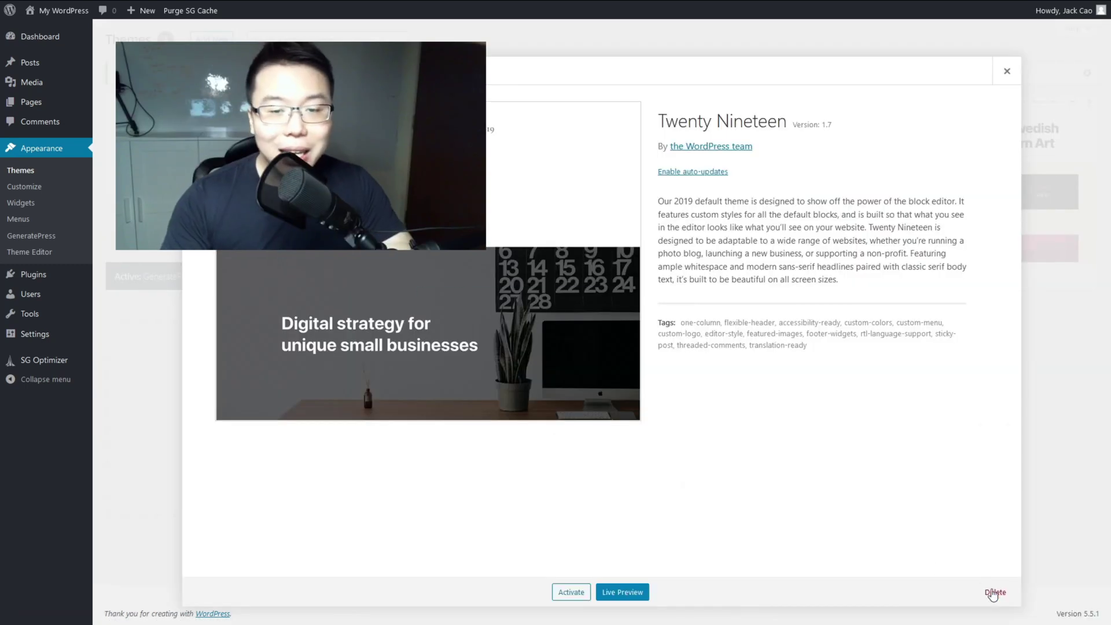
left_click(995, 593)
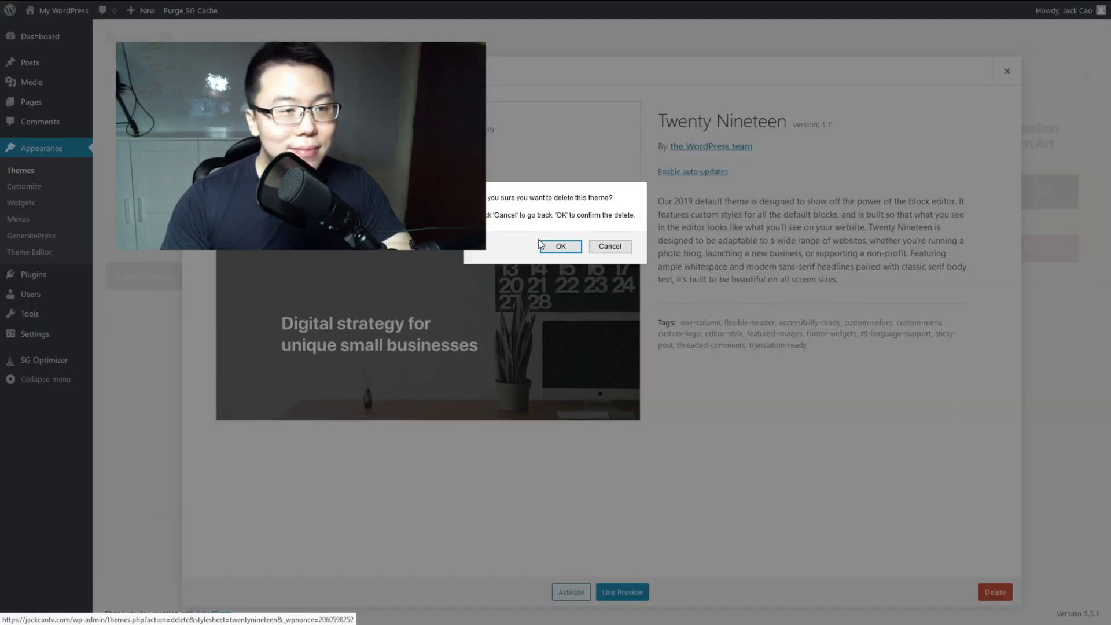
left_click(560, 247)
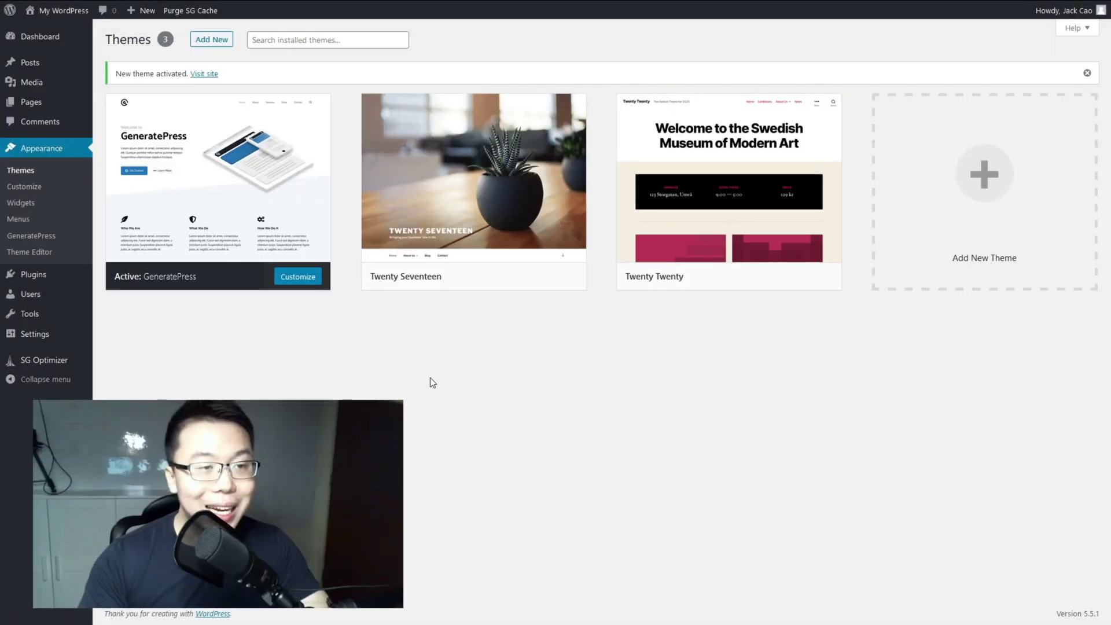
left_click(500, 181)
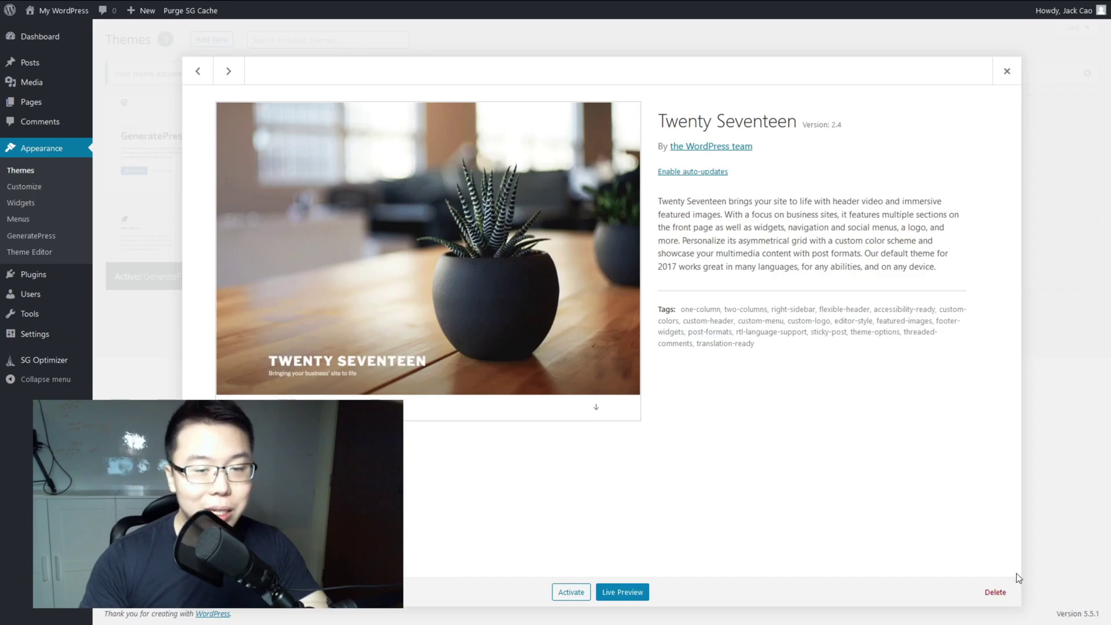
left_click(992, 595)
left_click(571, 245)
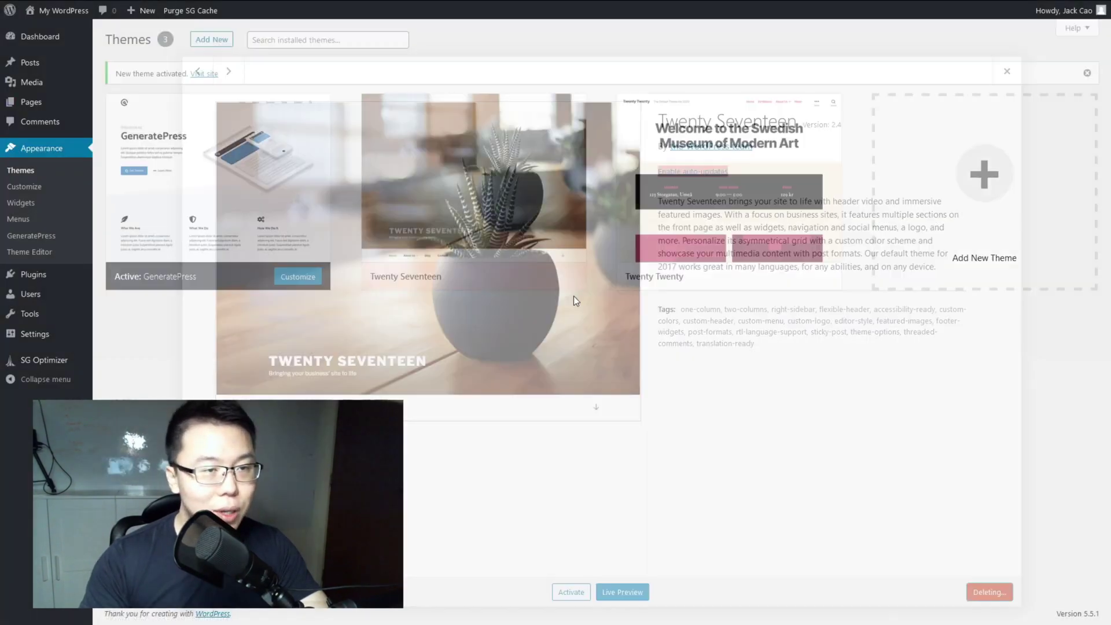
left_click(483, 173)
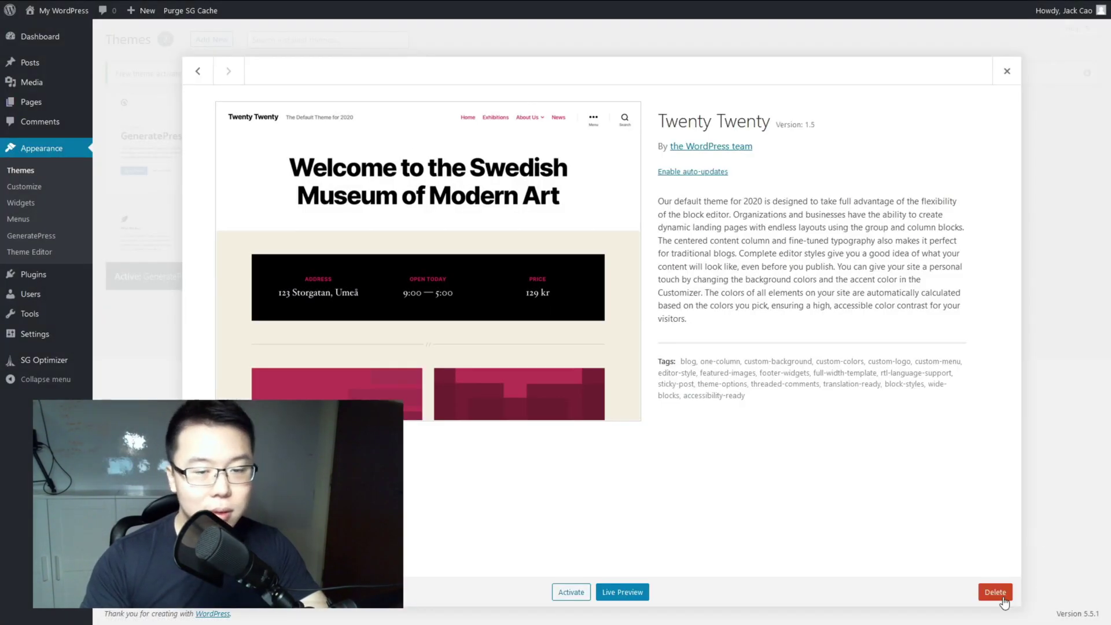
left_click(996, 592)
left_click(585, 254)
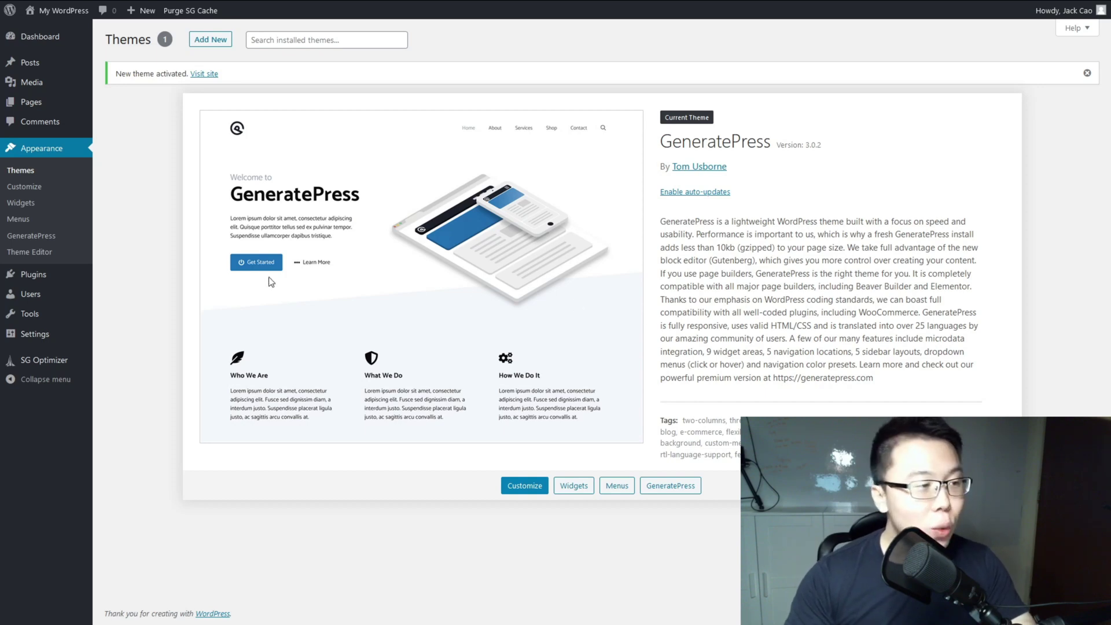
mouse_move(24, 290)
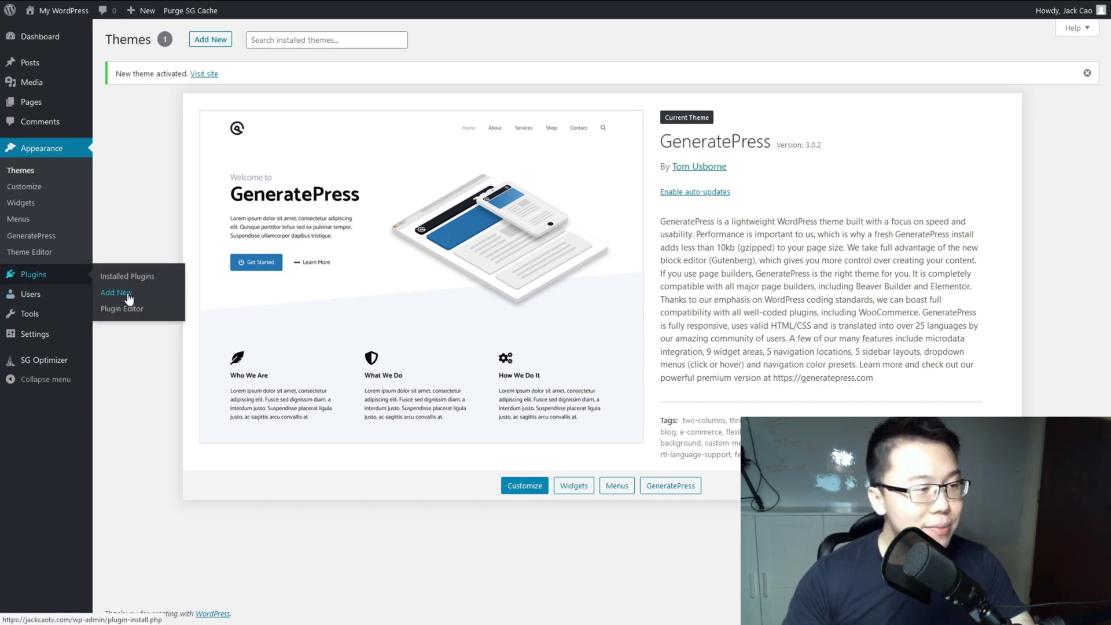
Step: Install and activate Akismet Spam Protection, then go to its pricing plans to set up an account
left_click(128, 298)
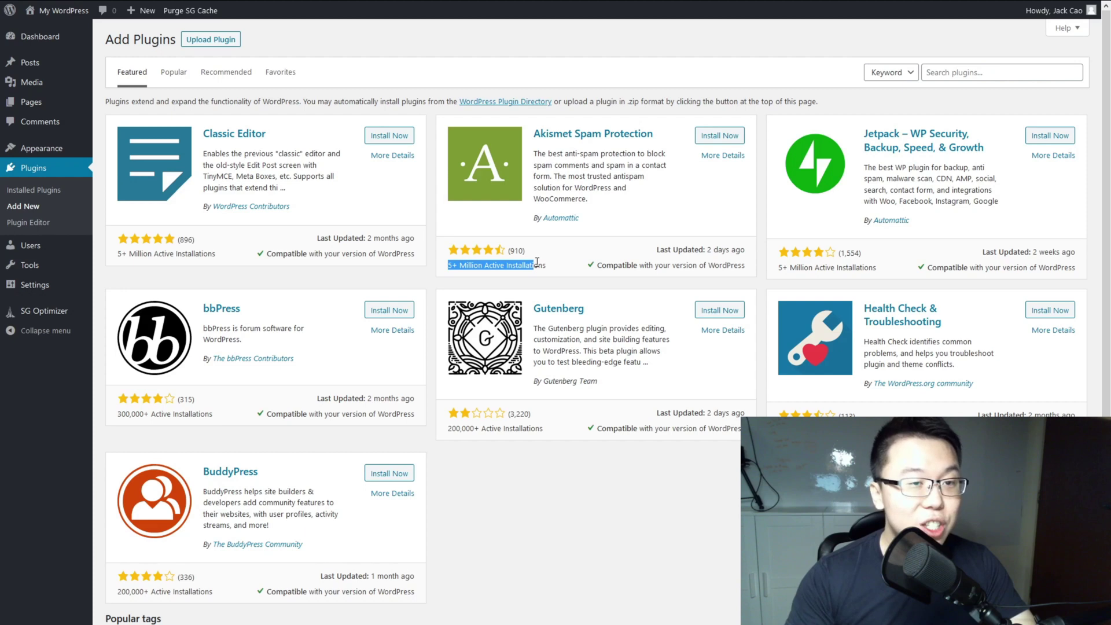
left_click(708, 138)
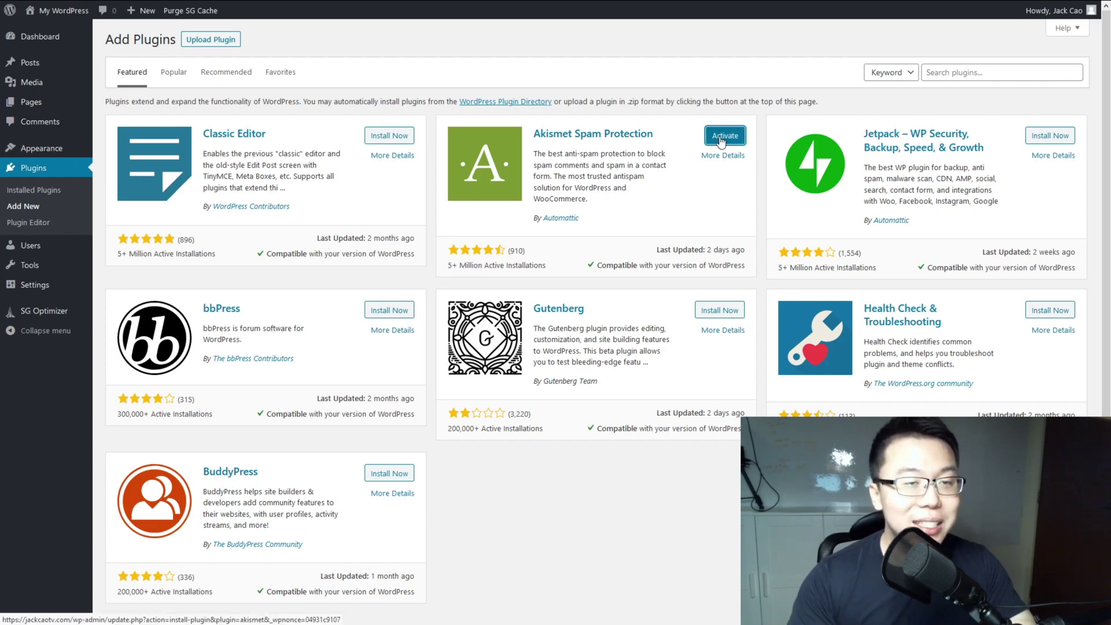
left_click(721, 139)
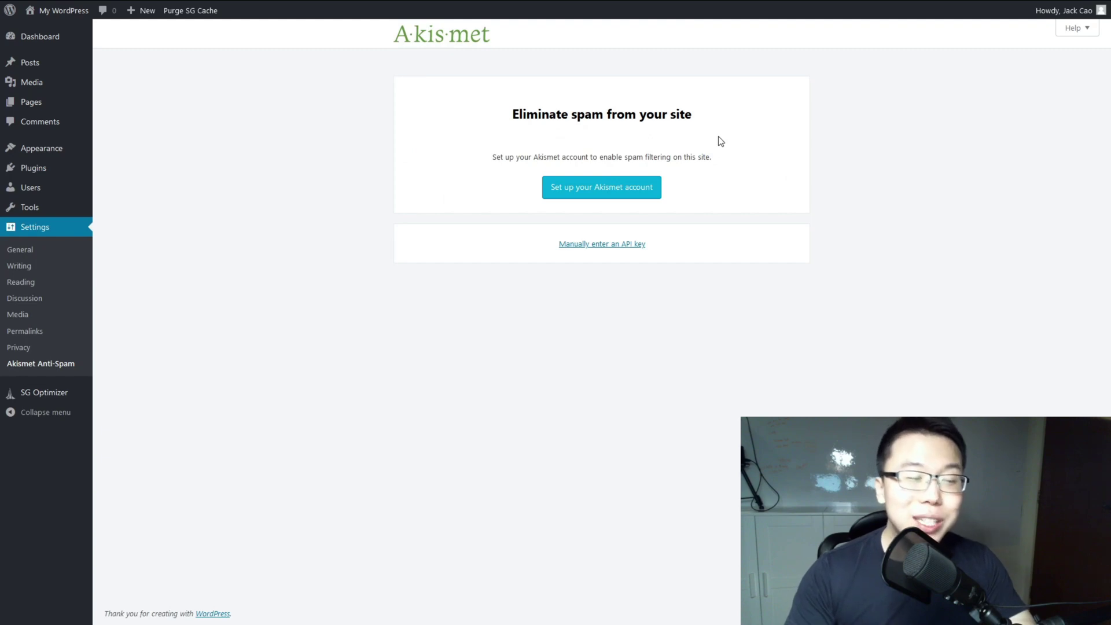
left_click(605, 188)
left_click(569, 280)
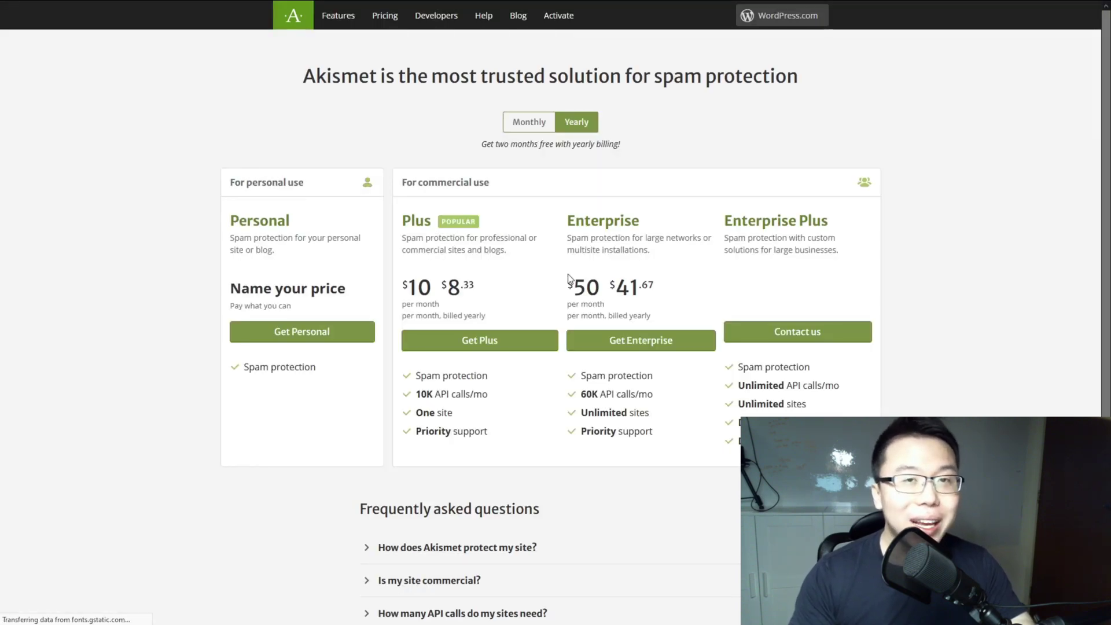
Step: Sign up for the Akismet Personal plan at $0/year with first name, last name, site URL and no ads
left_click(283, 335)
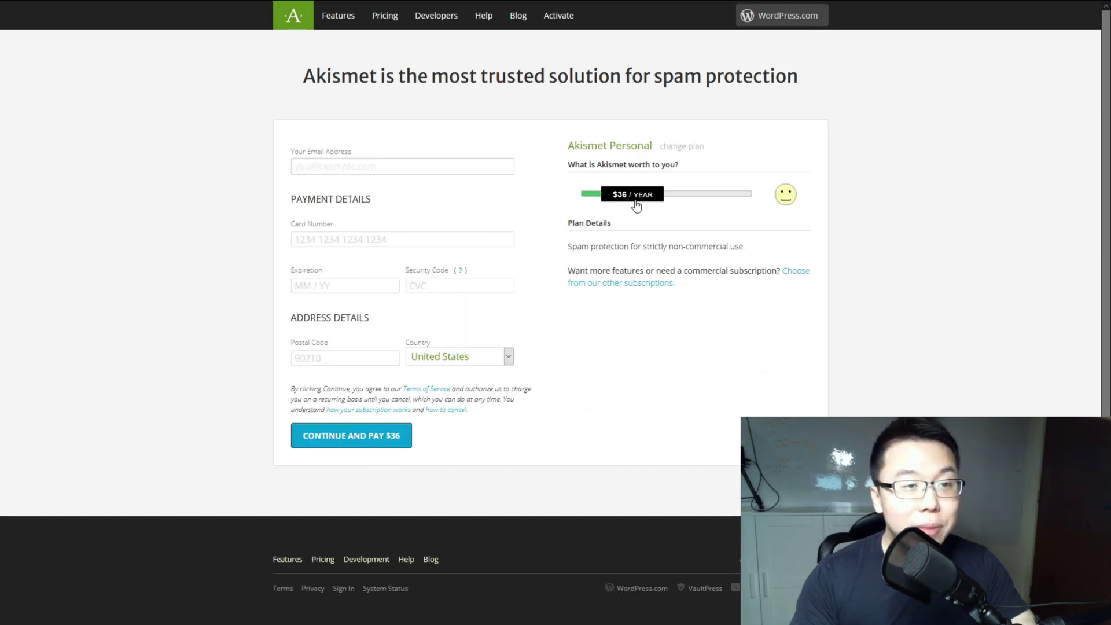
left_click_drag(637, 205, 588, 209)
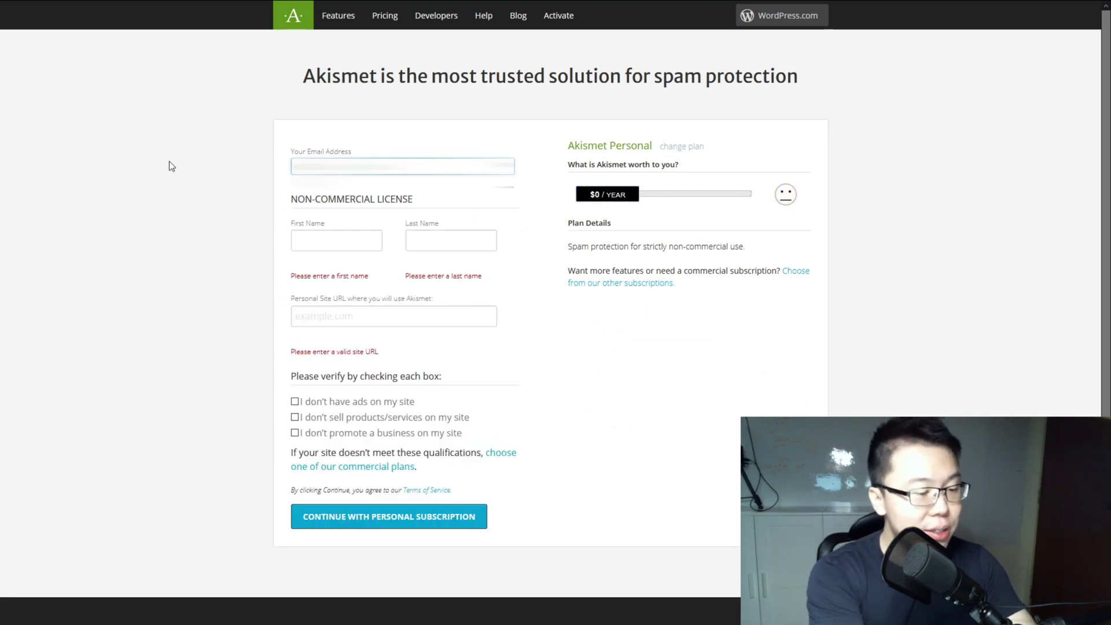
key("Tab")
type("Jack")
key("Tab")
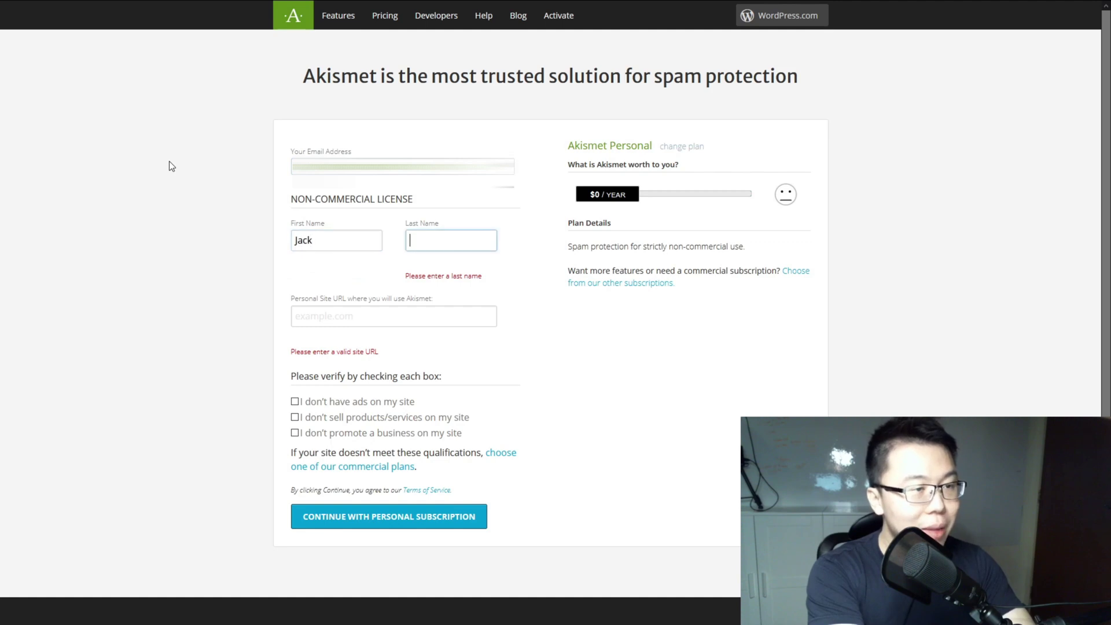
type("Cao")
key("Tab")
type("jack")
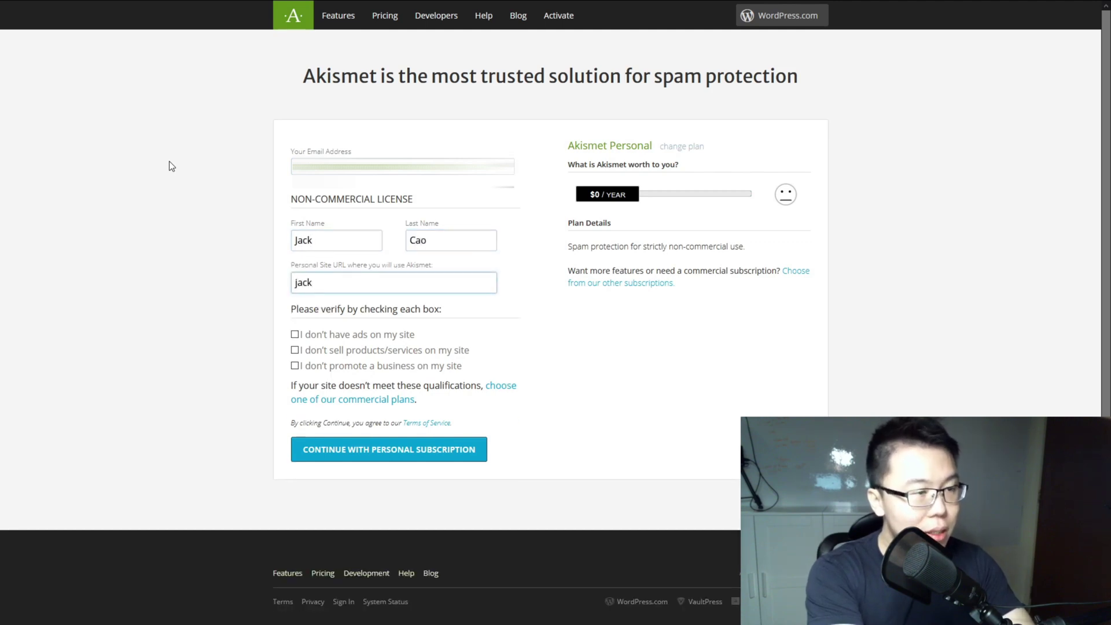
type("caotv.com")
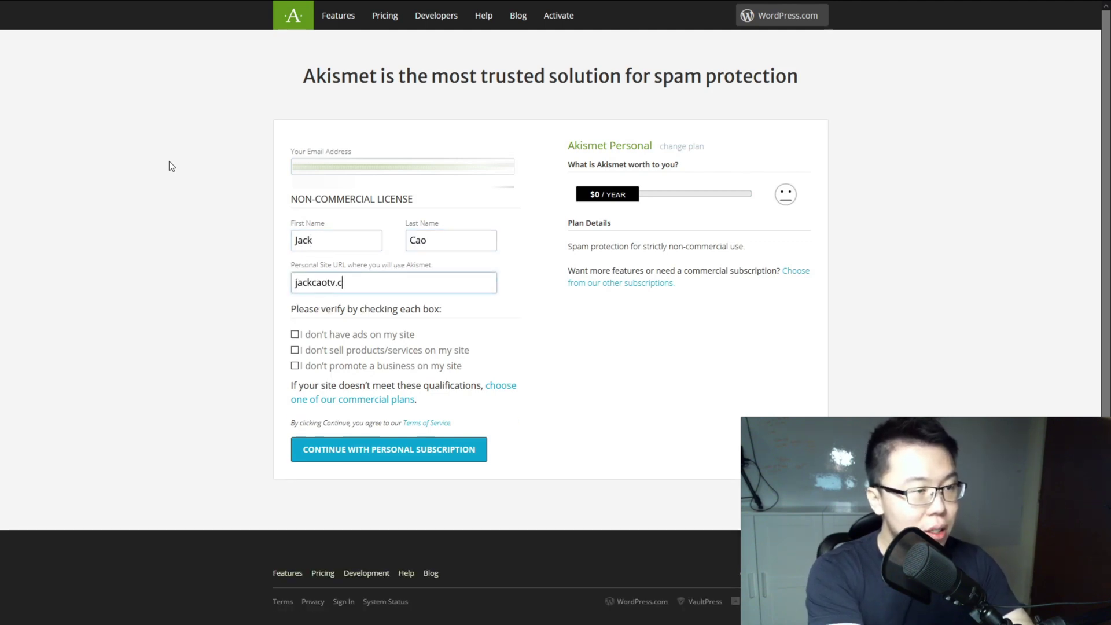
left_click(295, 336)
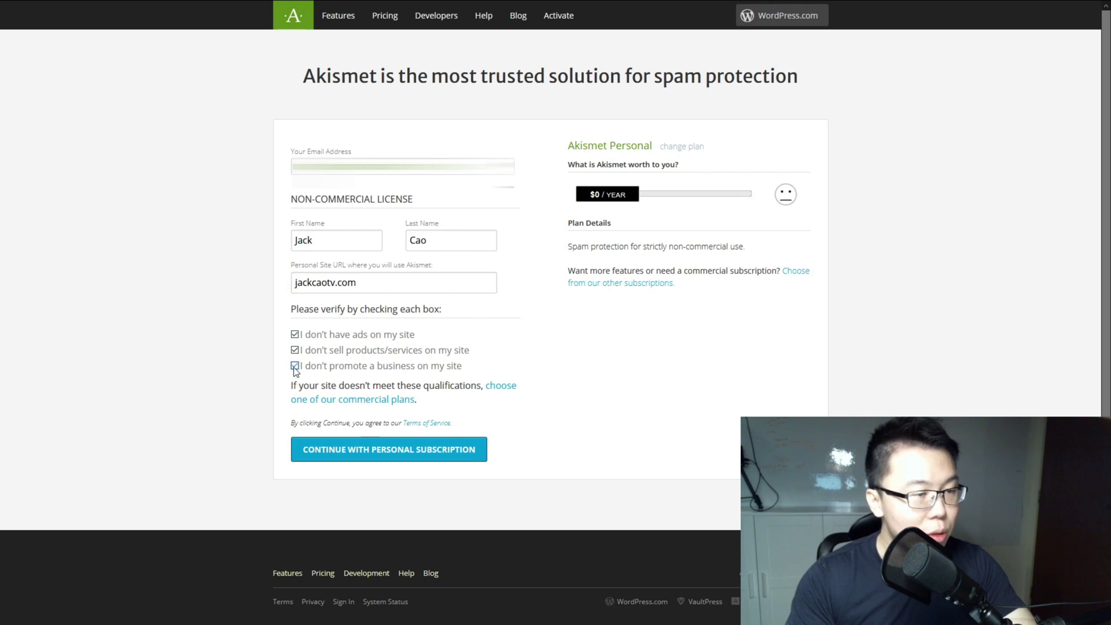
left_click(389, 455)
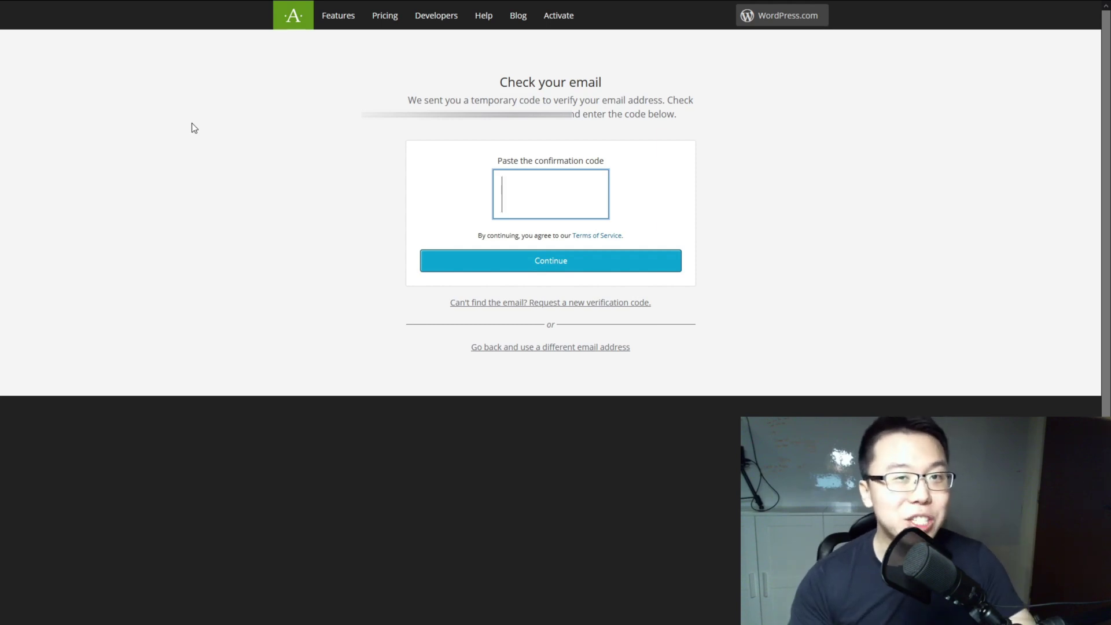
Step: Submit the emailed confirmation code, then choose manual API key entry on WordPress's Akismet page
key("ctrl+v")
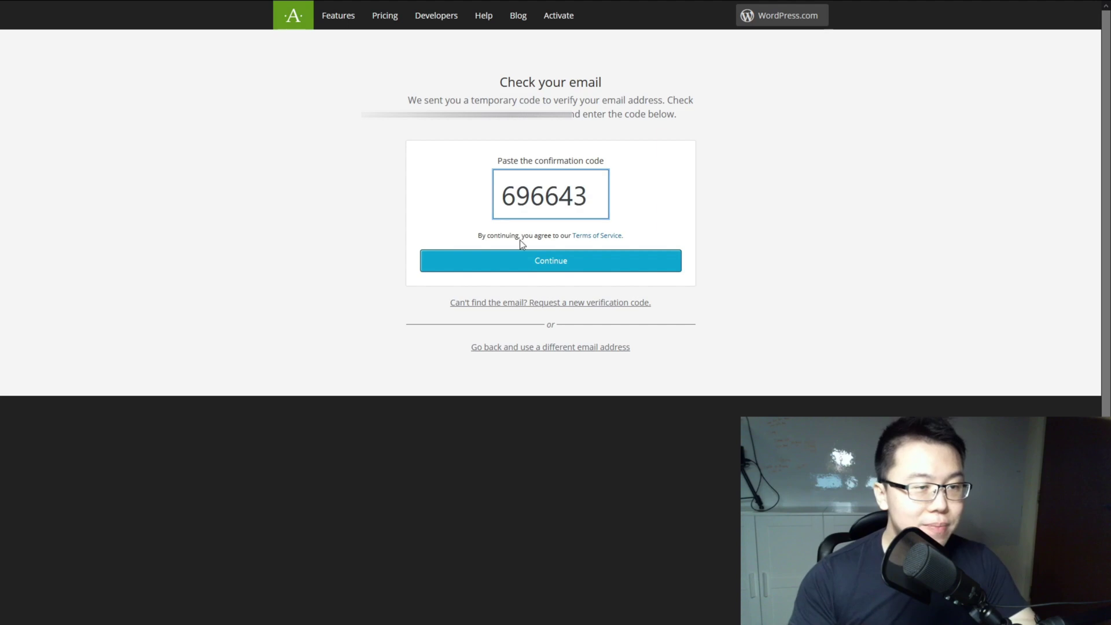
left_click(532, 259)
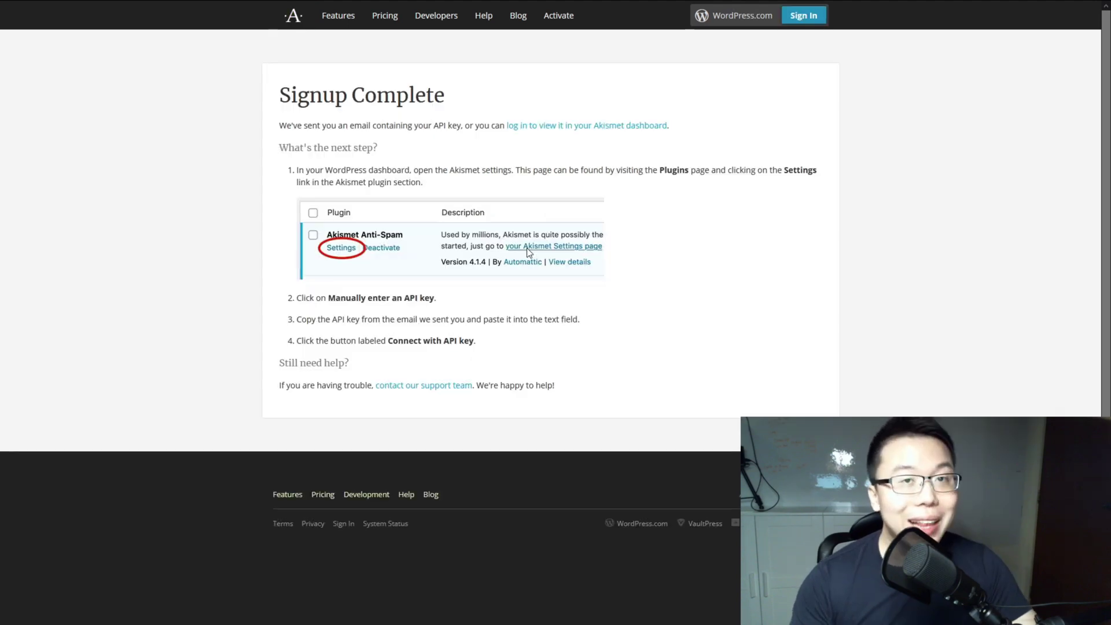
mouse_move(475, 3)
left_click(55, 11)
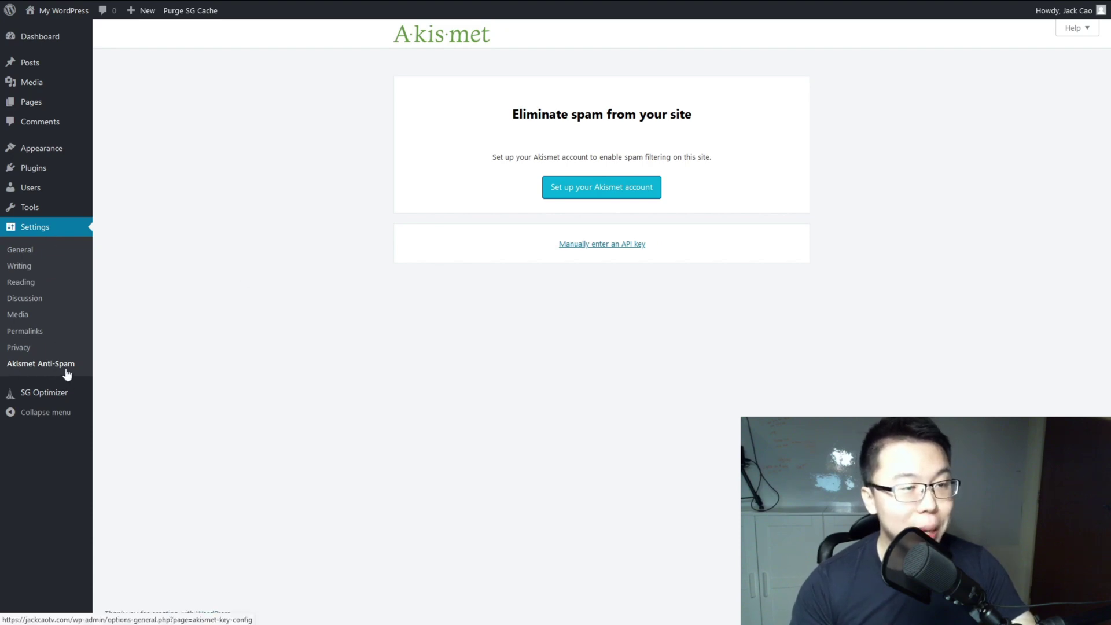
left_click(589, 250)
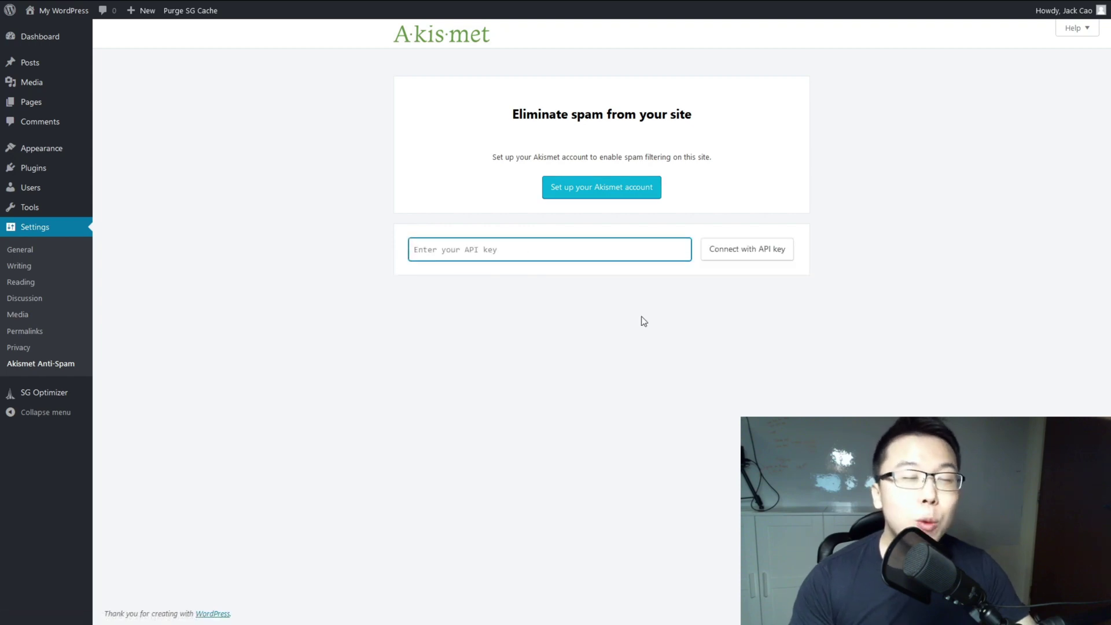
mouse_move(705, 5)
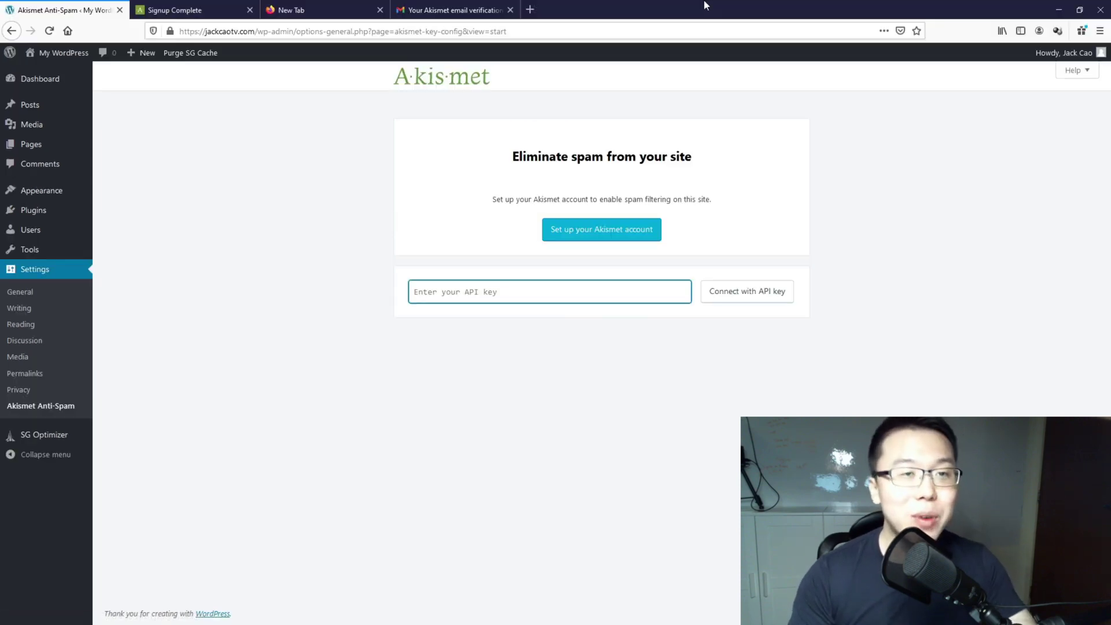
left_click(455, 9)
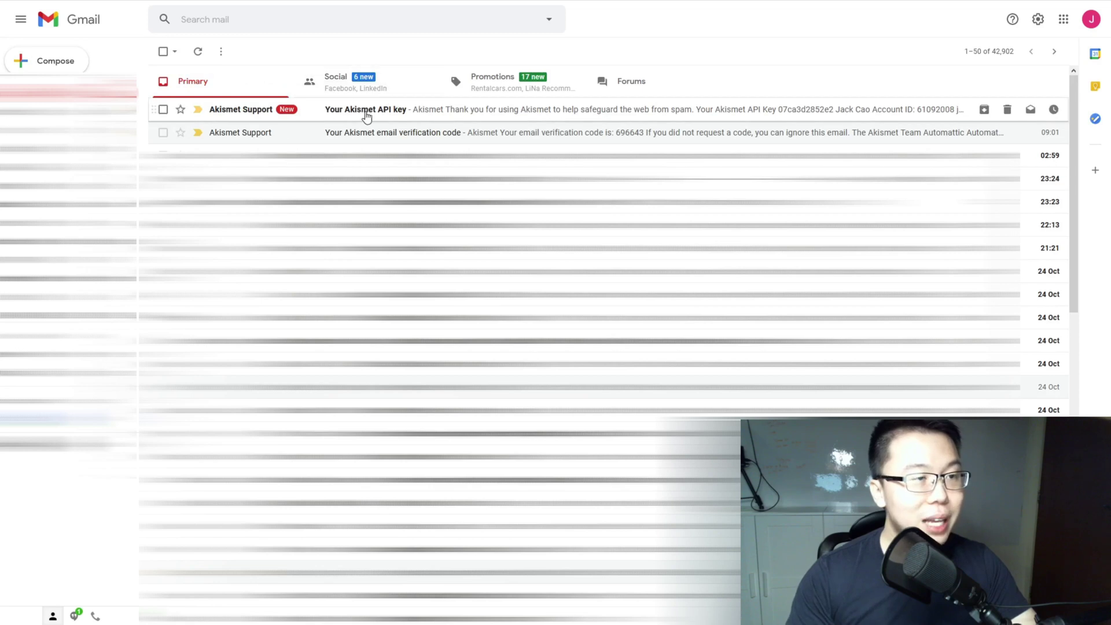
Step: Copy the key from the 'Your Akismet API key' email into WordPress's API key field
left_click(402, 119)
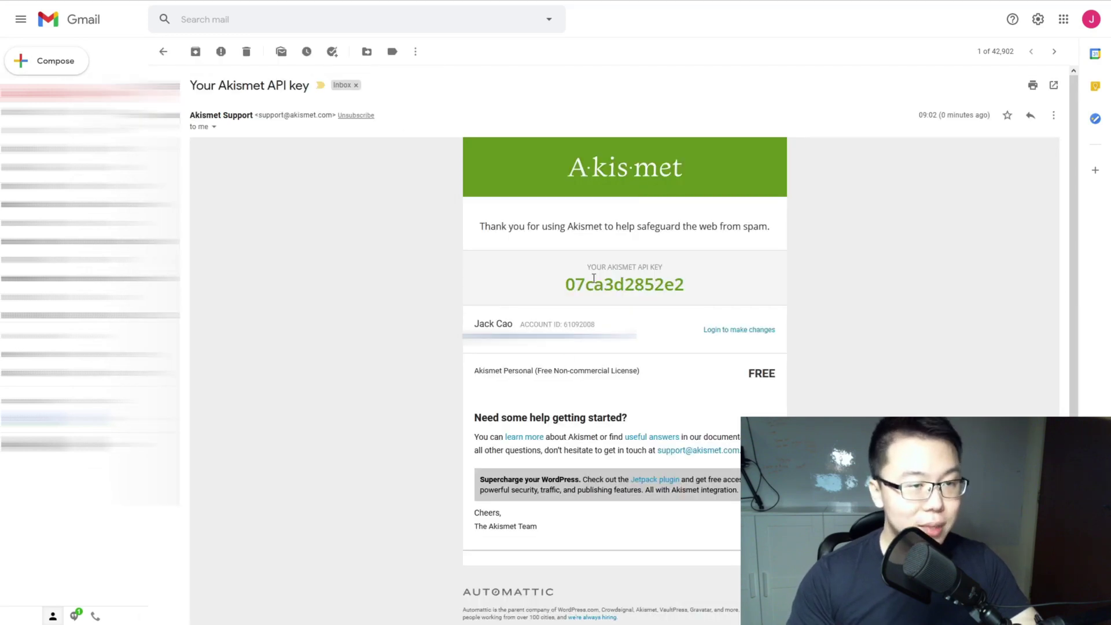
left_click_drag(567, 285, 703, 284)
key("ctrl+c")
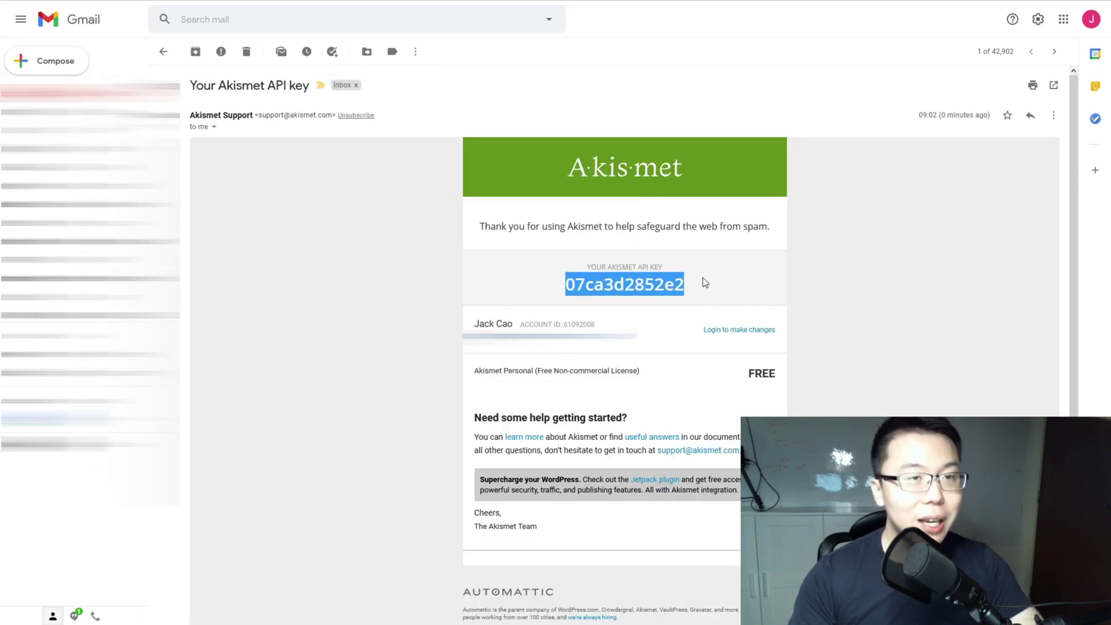
left_click(75, 10)
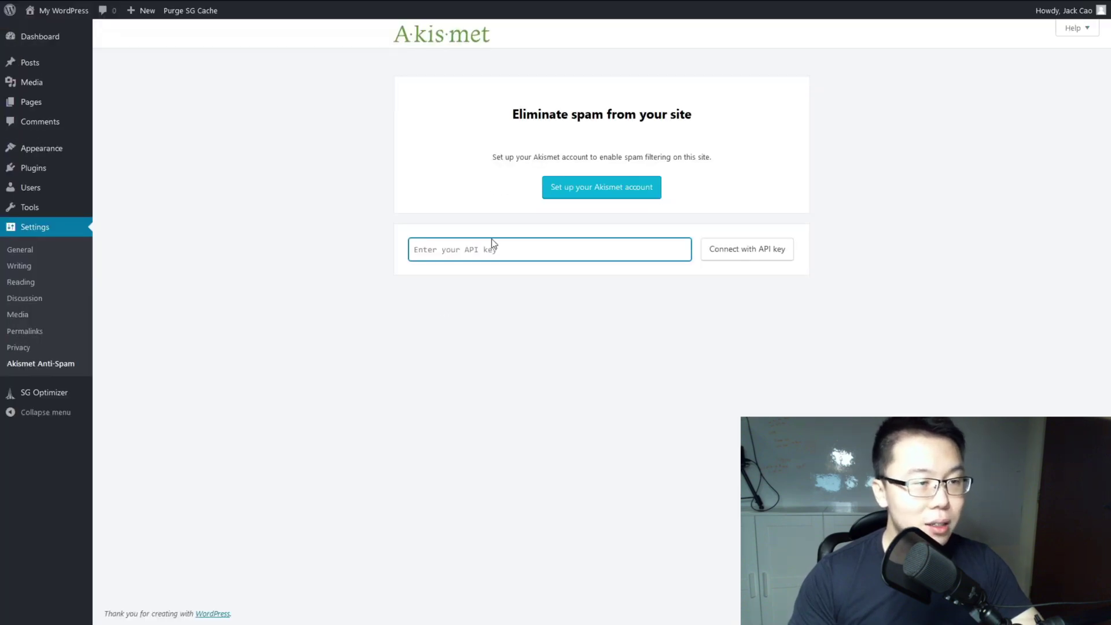
key("ctrl+v")
Step: Connect Akismet using the entered API key, activating the Personal subscription
left_click(750, 256)
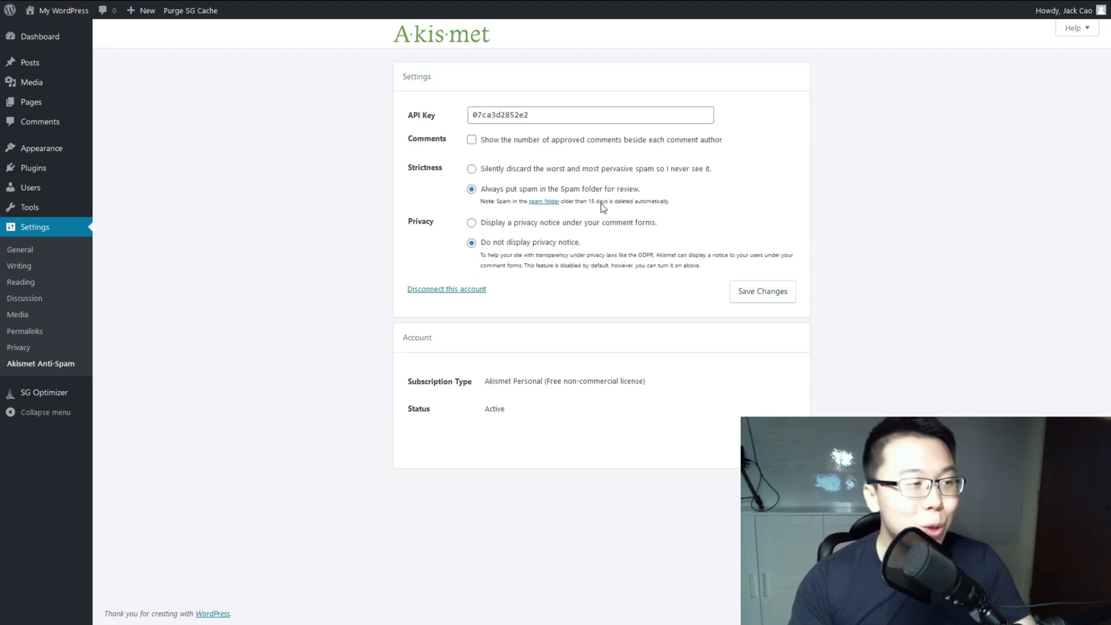
Step: Search the plugin directory for 'yoast', then install and activate Yoast SEO
mouse_move(81, 169)
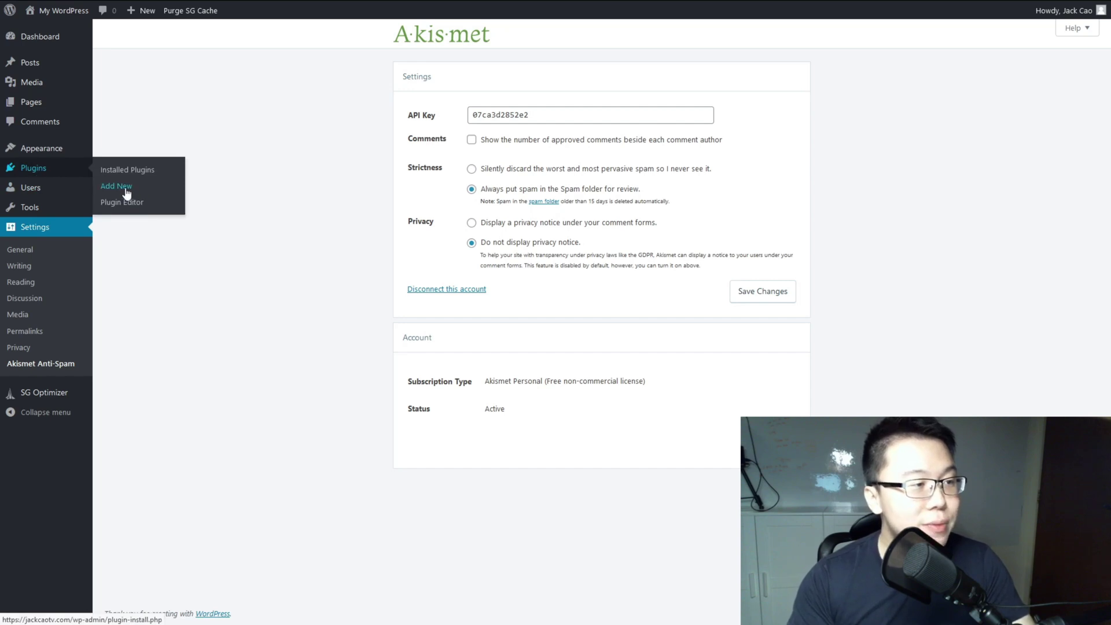
left_click(128, 191)
left_click(953, 76)
type("yoast")
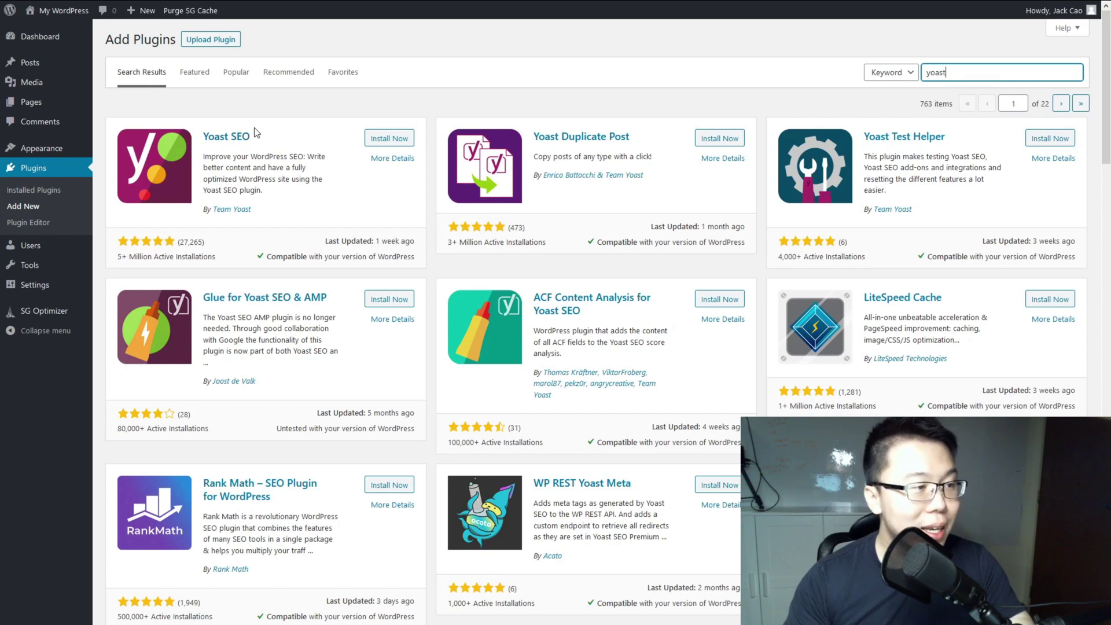
left_click_drag(115, 258, 208, 255)
left_click(240, 226)
left_click(384, 142)
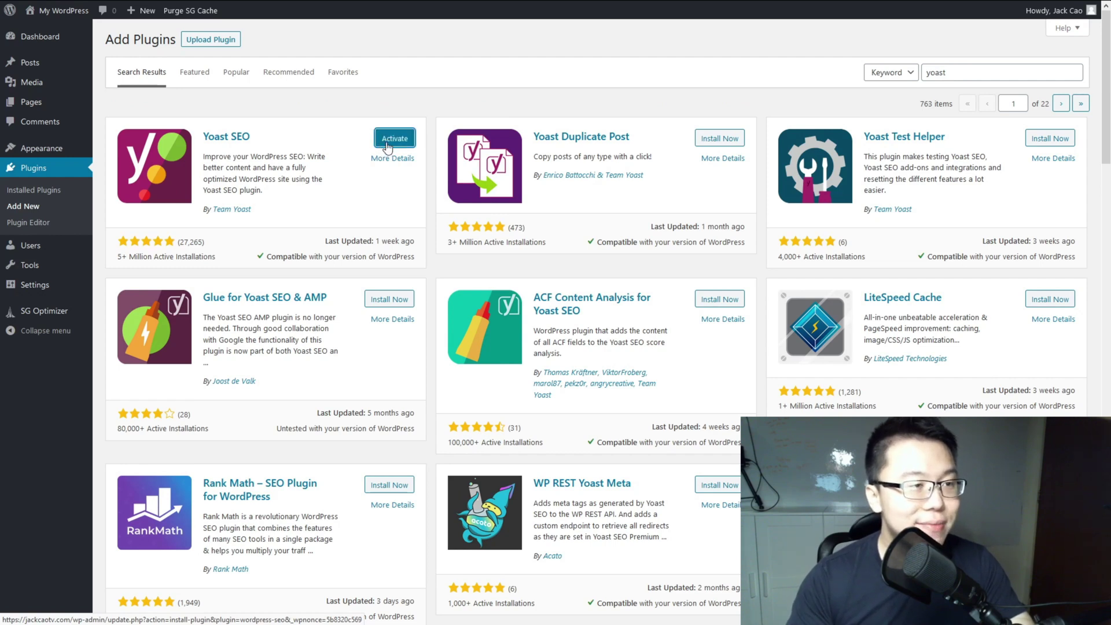
left_click(387, 143)
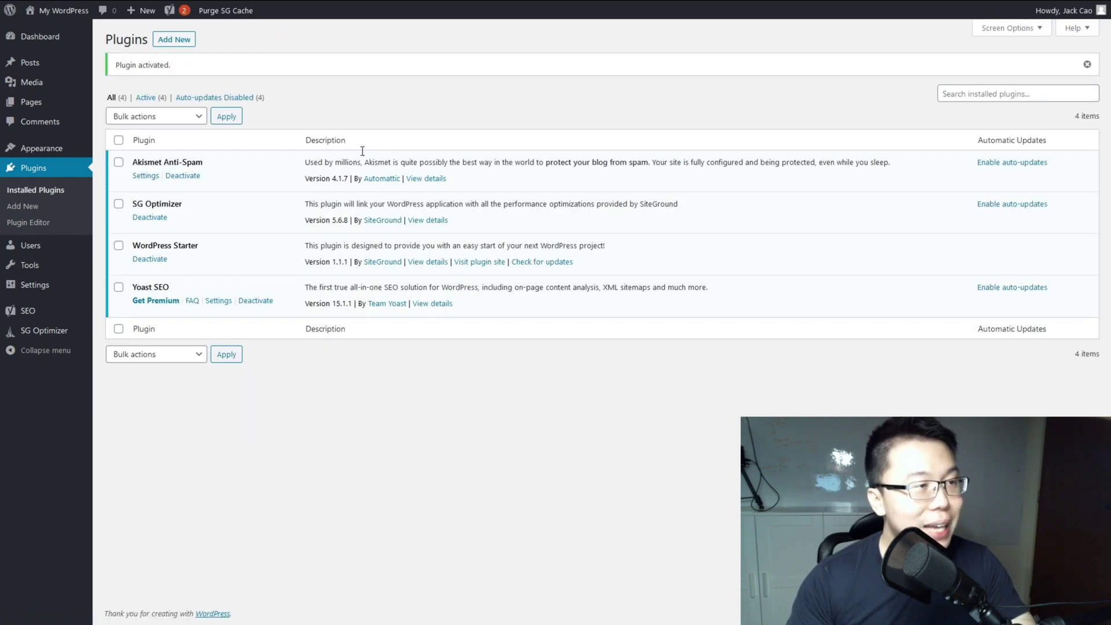
Step: Browse Yoast SEO's Features, Integrations and Webmaster Tools settings tabs
left_click(218, 301)
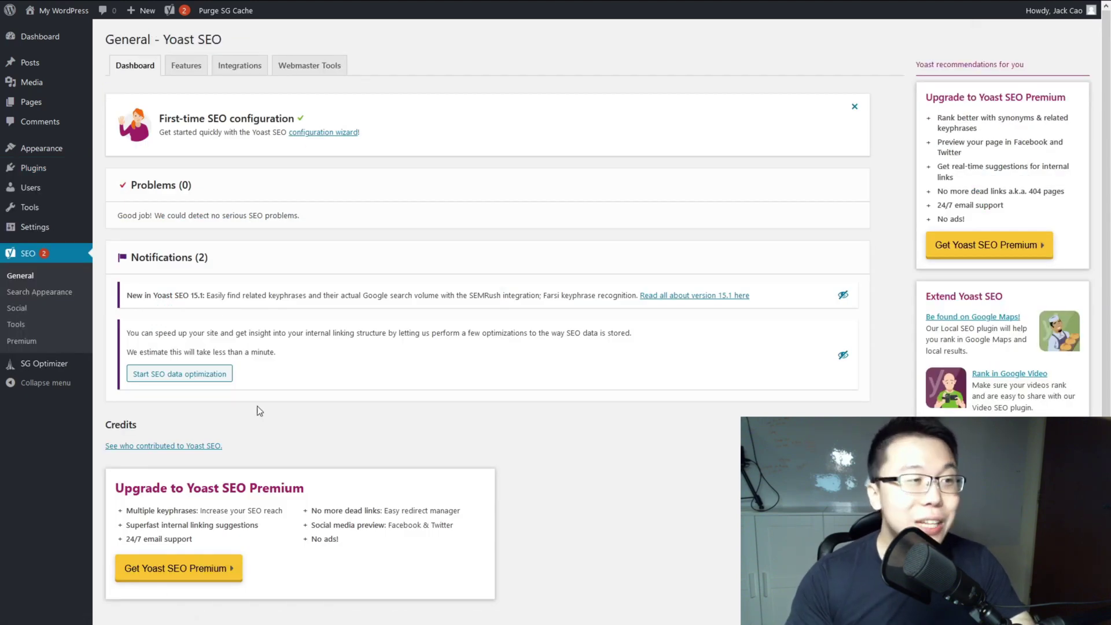
left_click(188, 74)
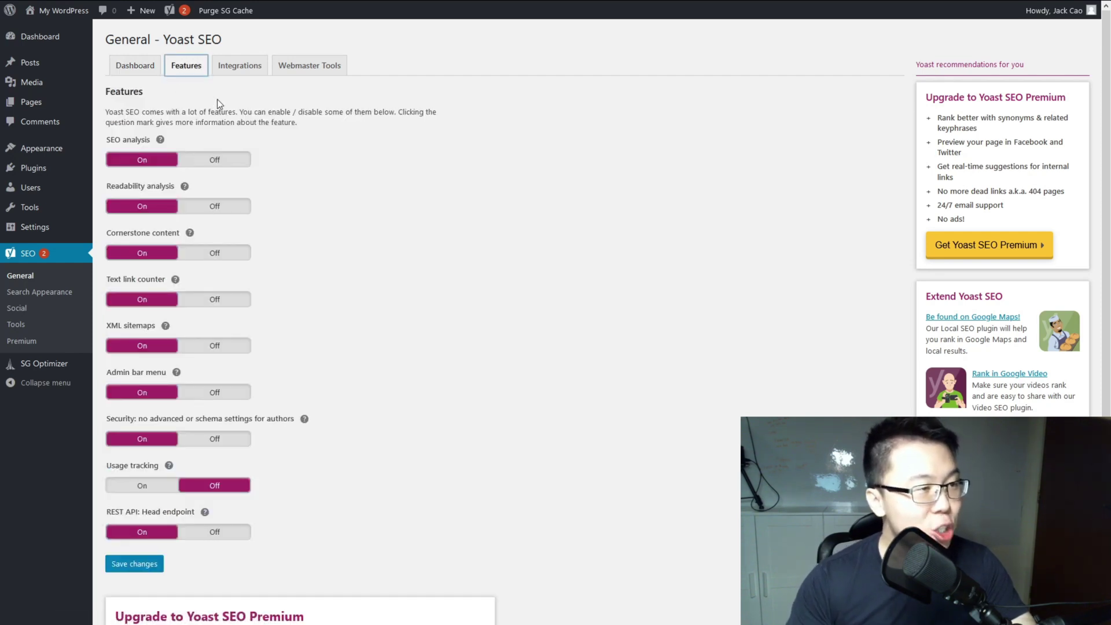
left_click(243, 71)
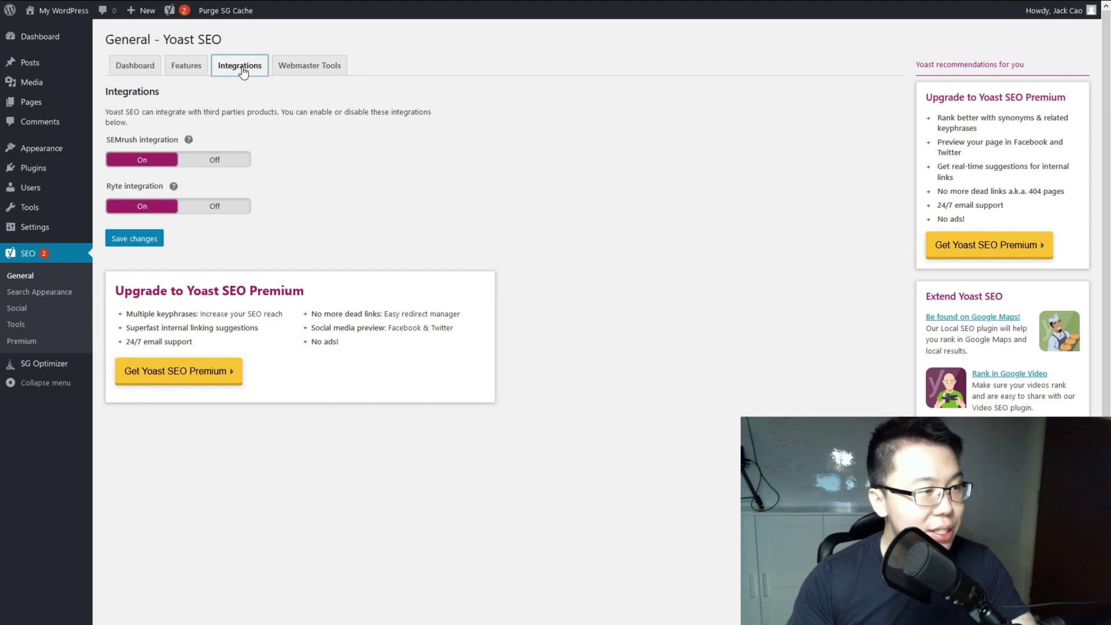
left_click(311, 69)
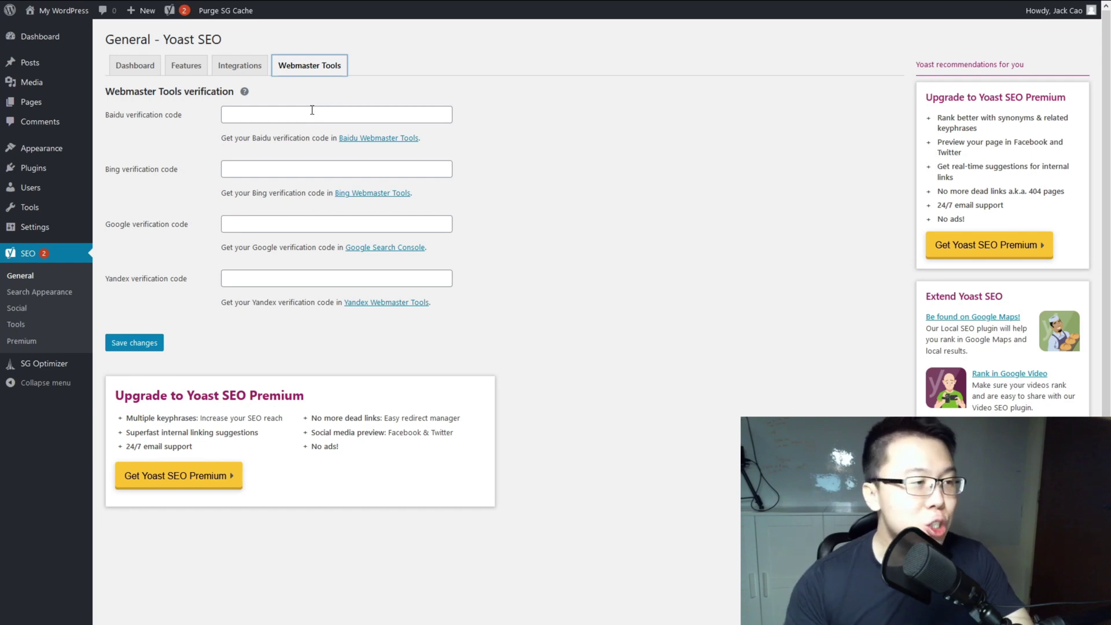
Step: Look at the Bing verification code field, then move to Yoast's Search Appearance settings
left_click_drag(107, 231, 171, 225)
left_click(169, 223)
left_click_drag(133, 169, 167, 168)
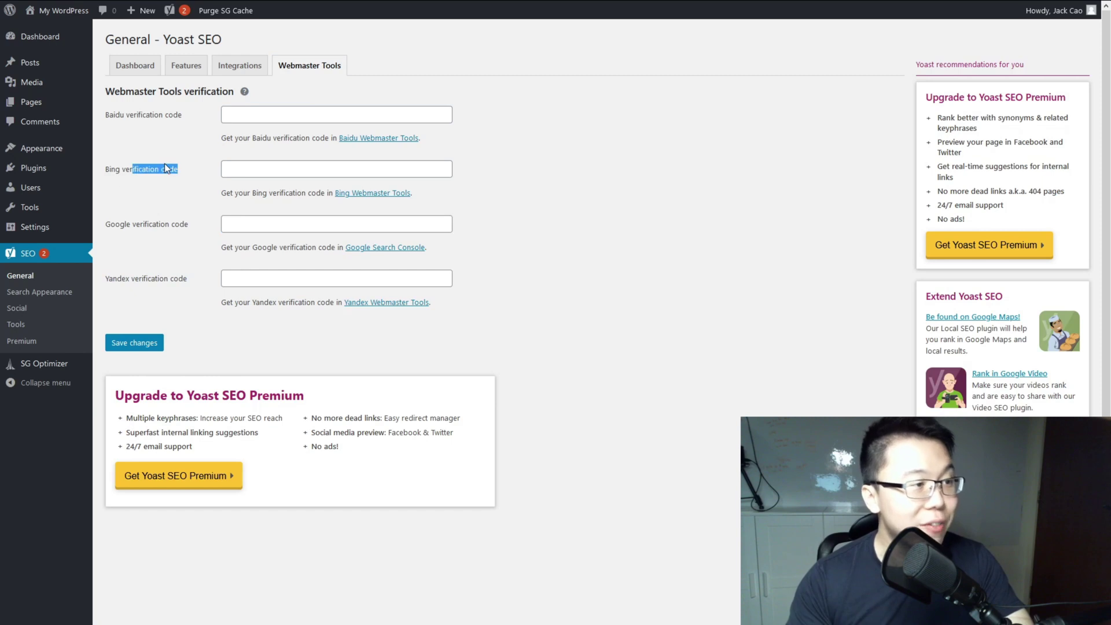
left_click(172, 175)
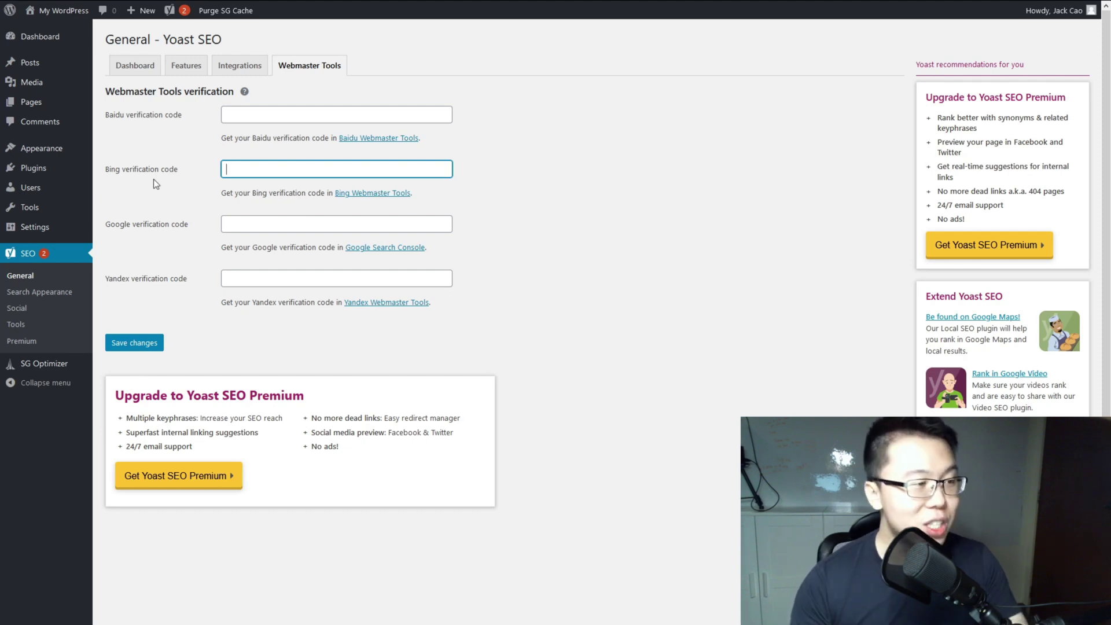
left_click(54, 297)
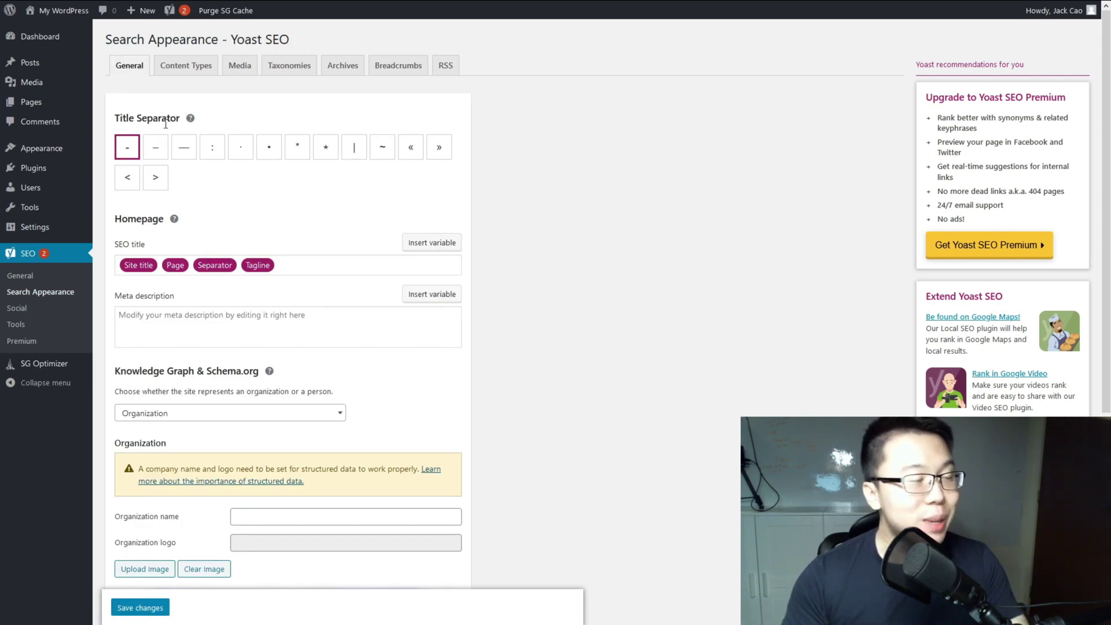
Step: Google 'how to build a personal brand' and scroll through the results
left_click(540, 9)
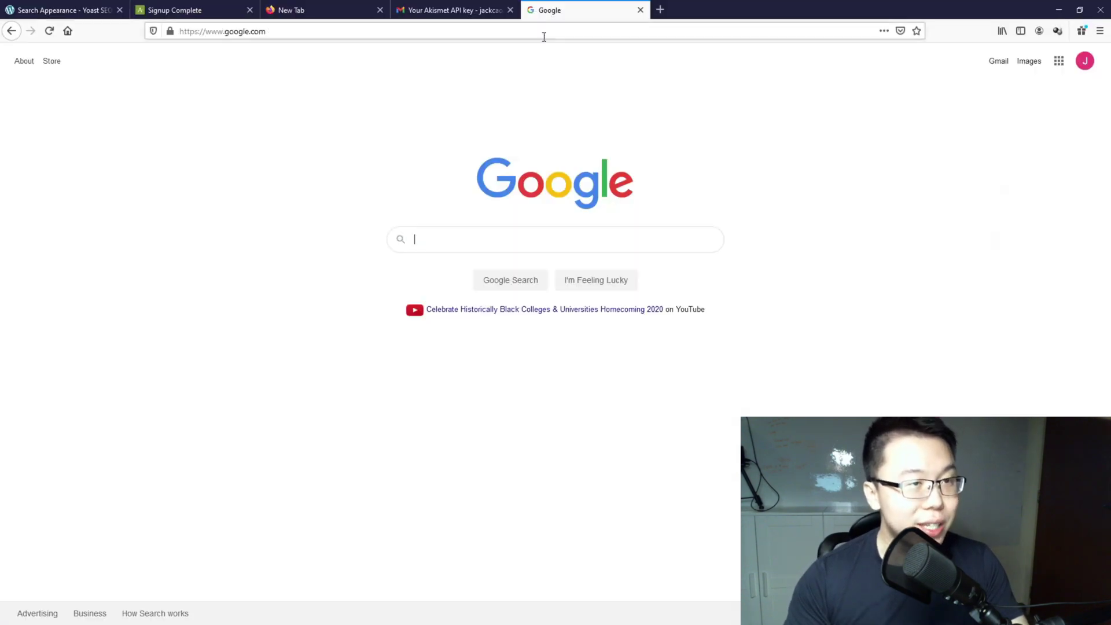
left_click(519, 197)
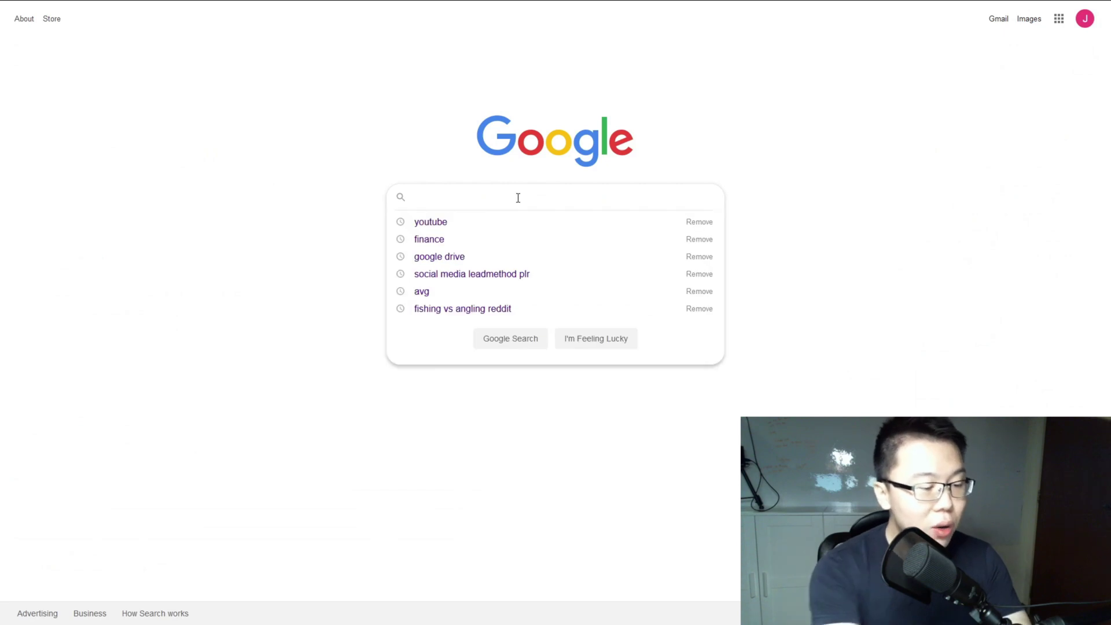
type("how to buil")
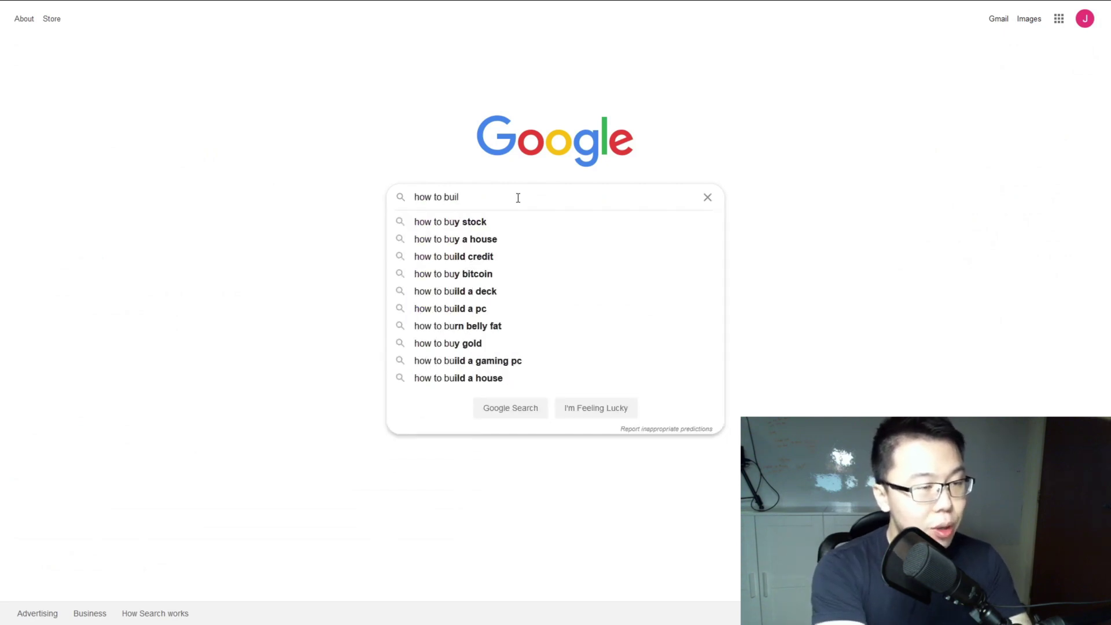
type("d a person")
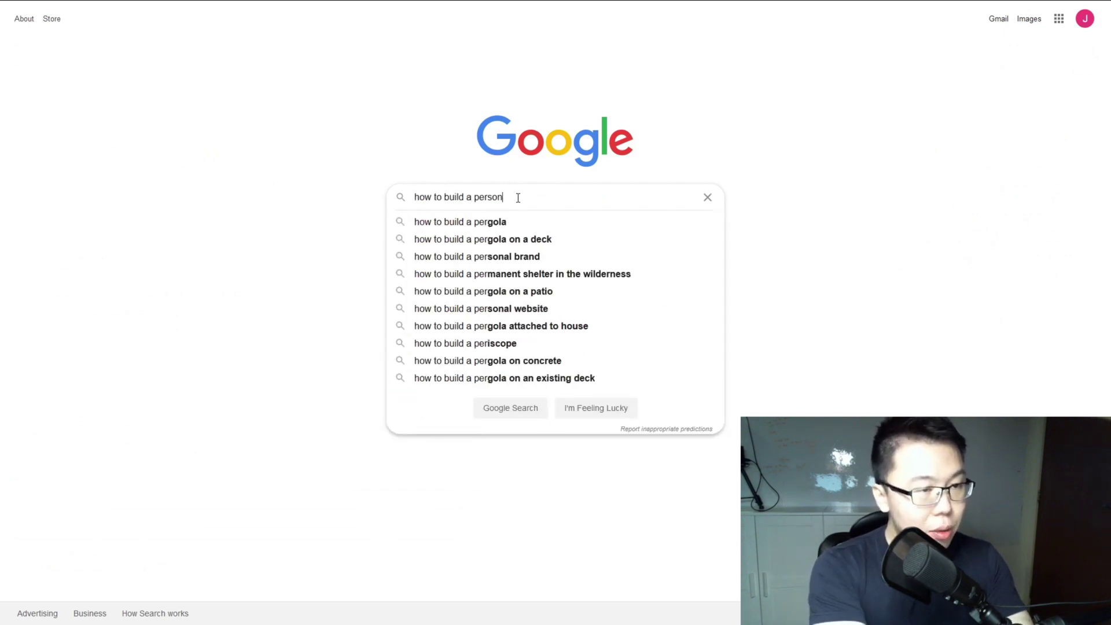
type("al brand")
key("Return")
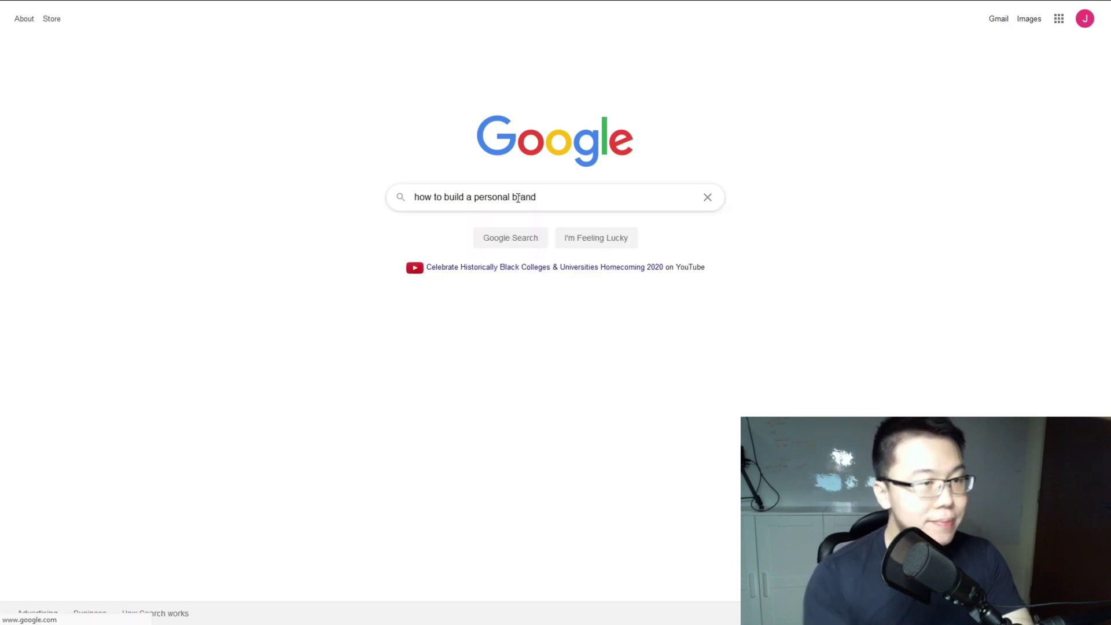
scroll(529, 197, "down", 4)
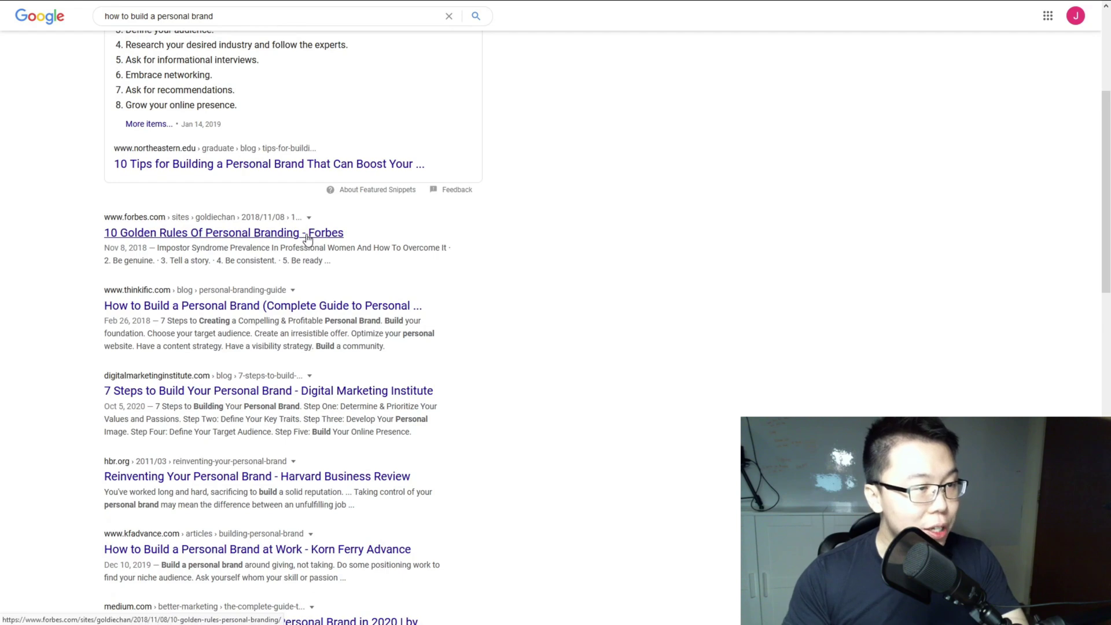
scroll(296, 260, "down", 2)
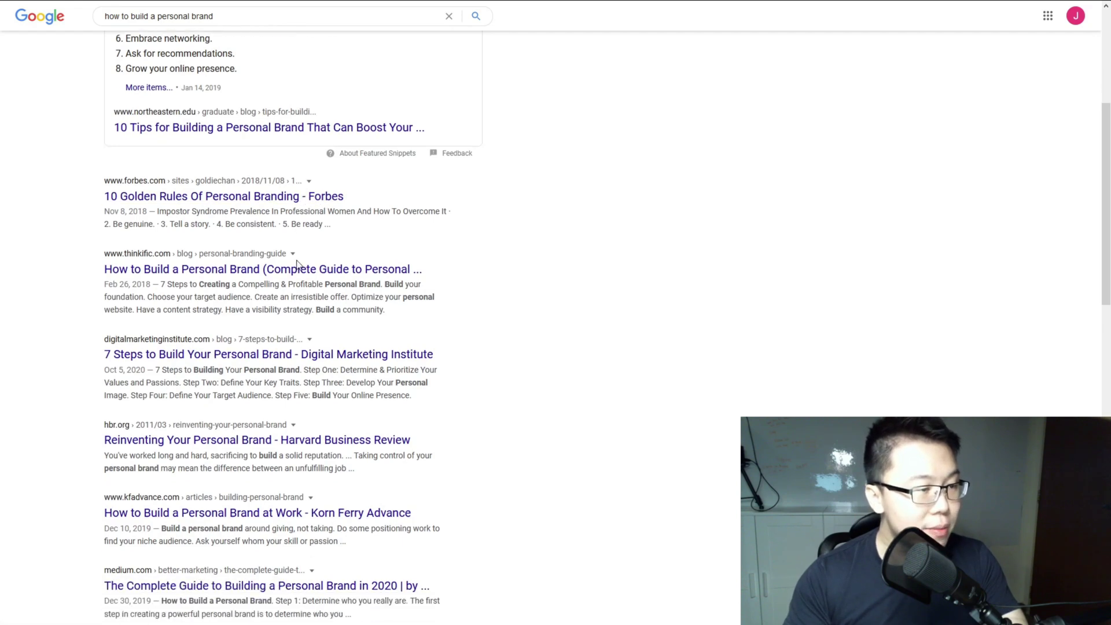
scroll(325, 267, "down", 1)
scroll(325, 272, "down", 2)
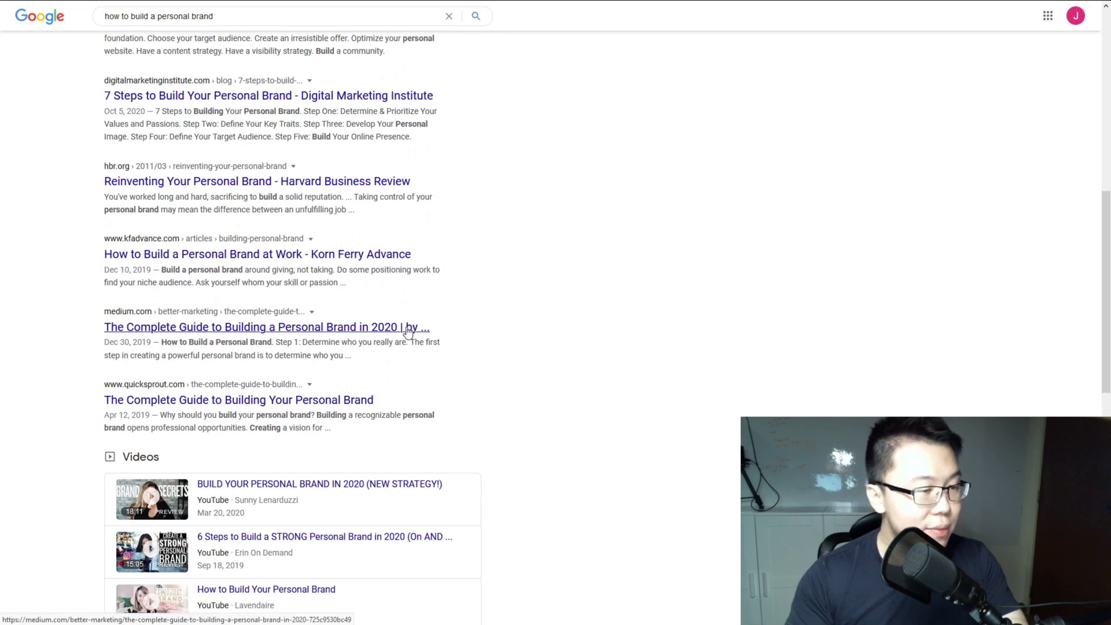
scroll(408, 336, "down", 8)
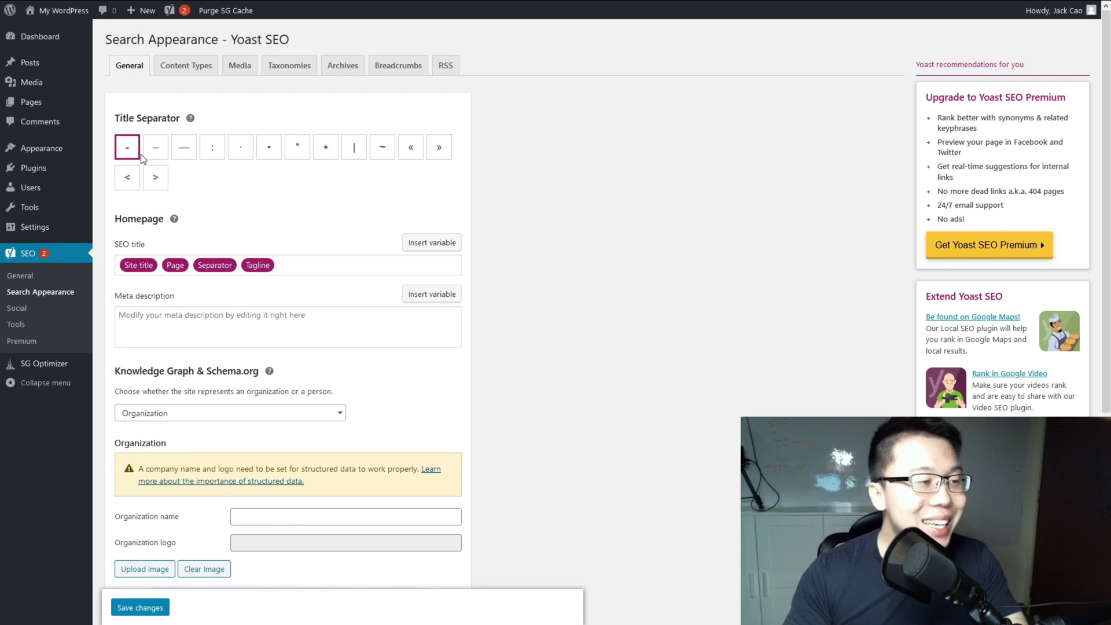
Step: Replace the homepage SEO title variables with the owner's name plus '- Online Entrepreneur'
scroll(141, 154, "down", 1)
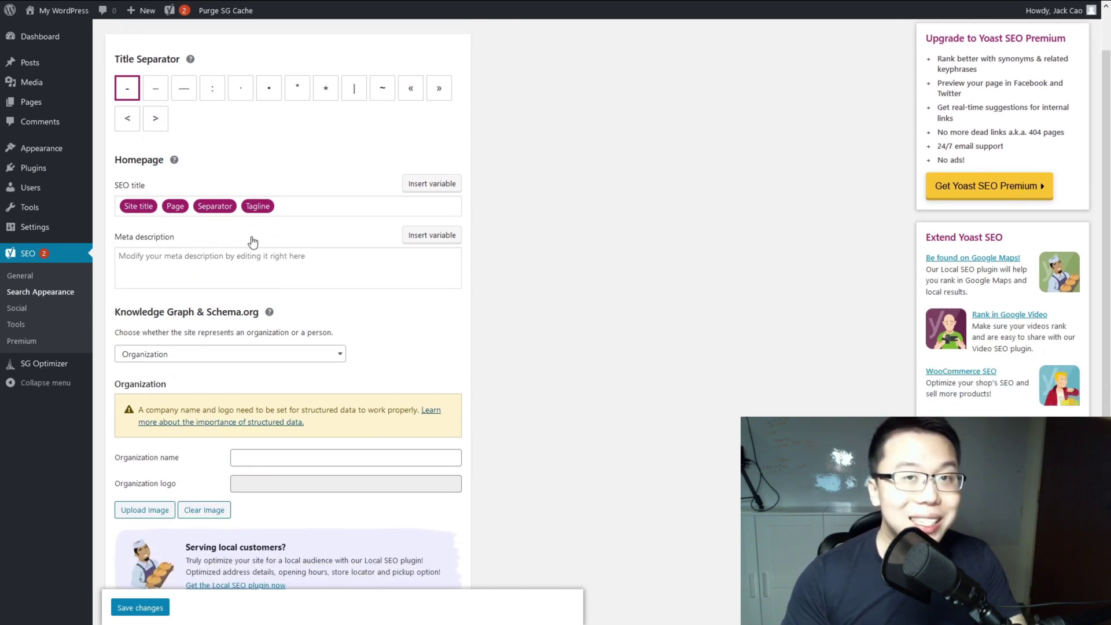
left_click(301, 206)
key("ctrl+a")
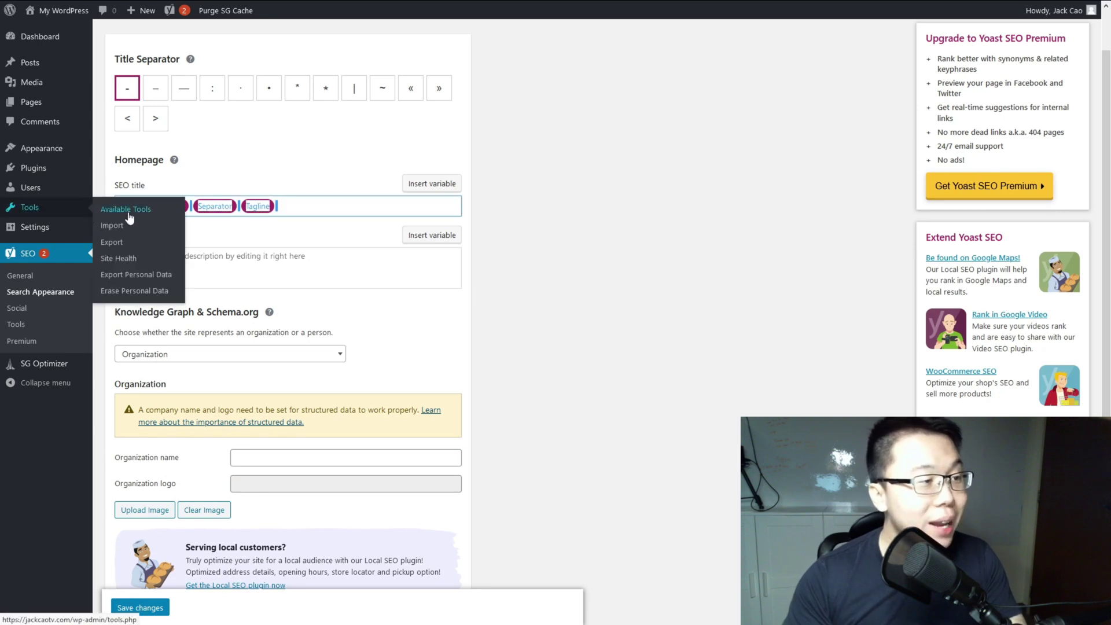
key("BackSpace")
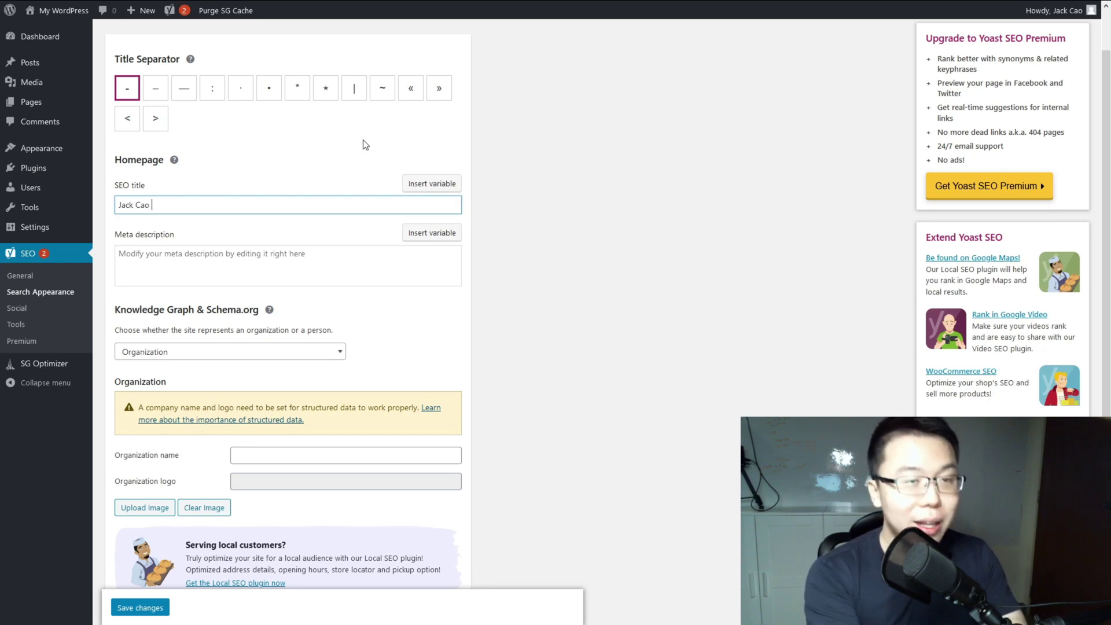
type("Fitness Tra")
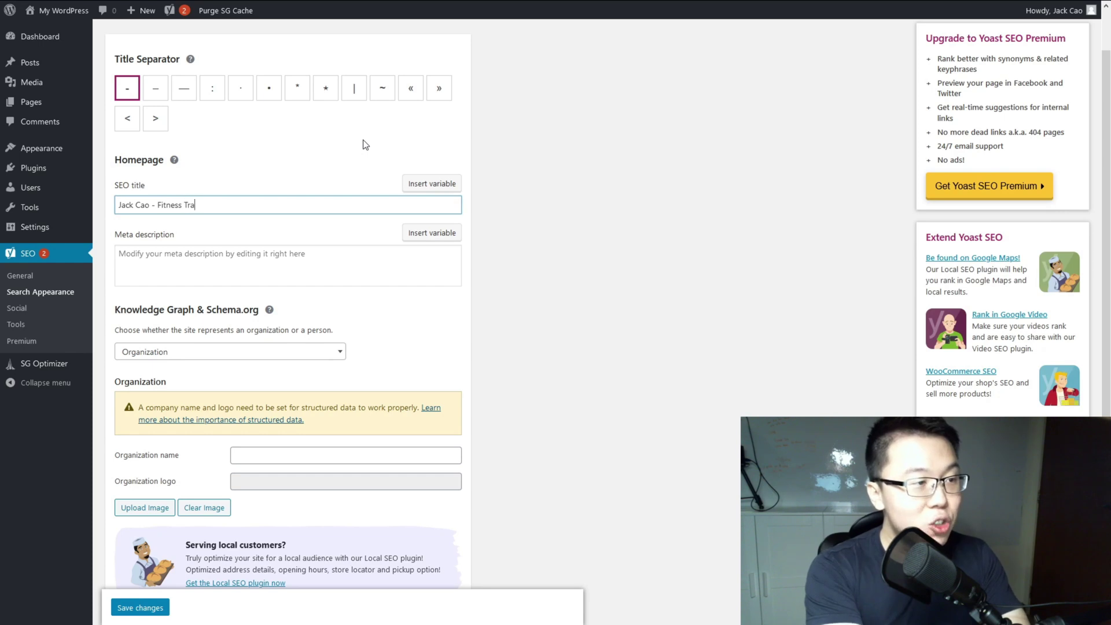
type("iner")
key("ctrl+shift+Left")
key("ctrl+shift+Left")
type("Srap")
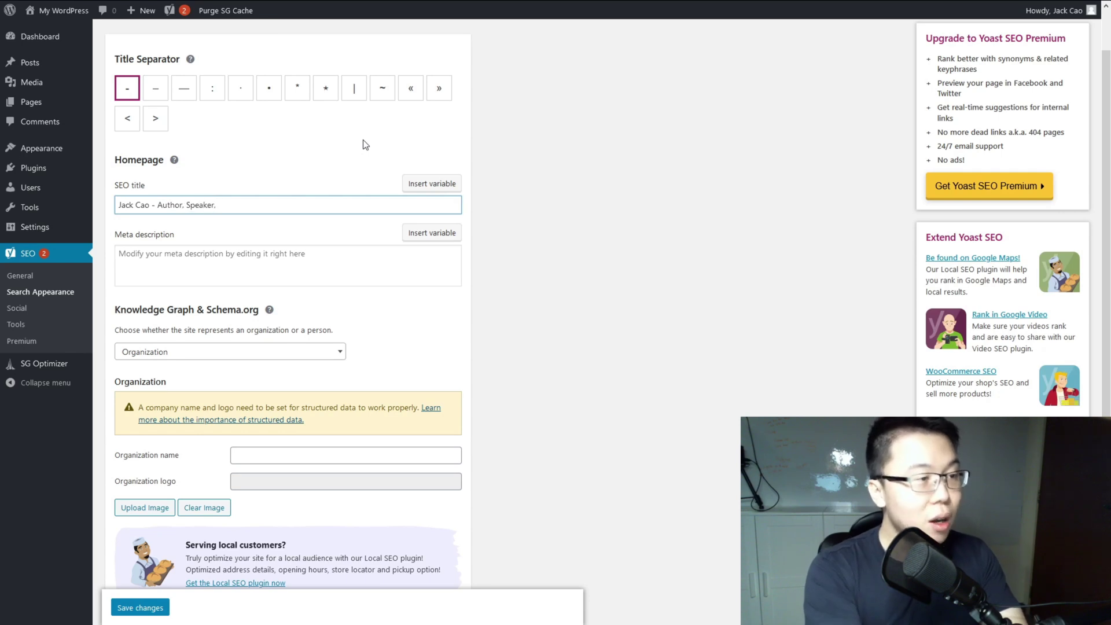
key("ctrl+BackSpace")
key("ctrl+BackSpace")
key("ctrl+BackSpace")
type("- Online Entrepreneur")
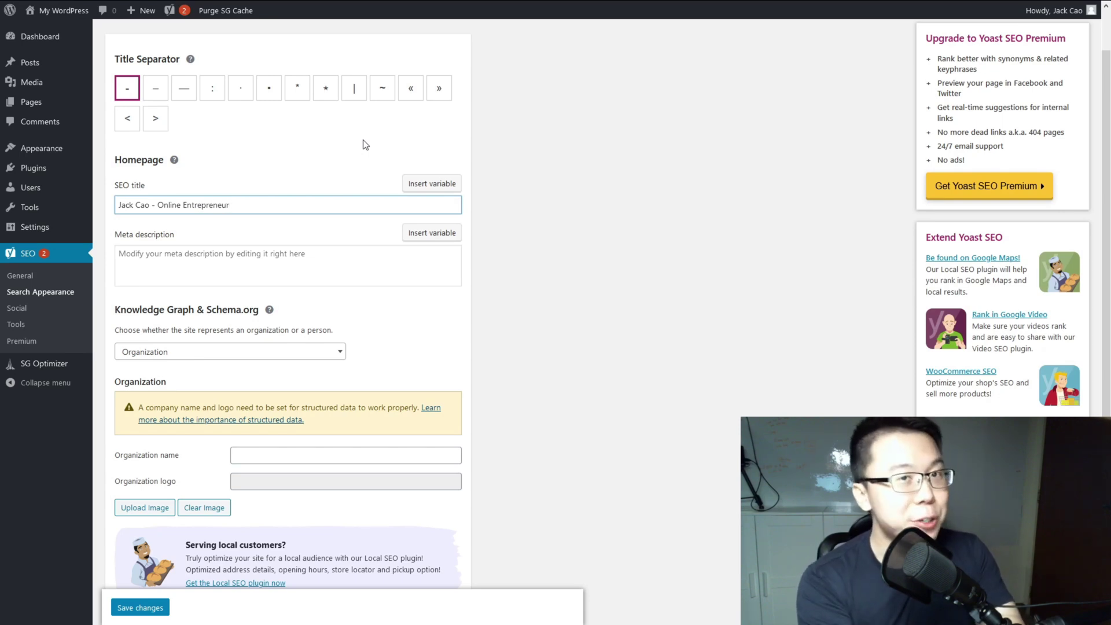
left_click(289, 271)
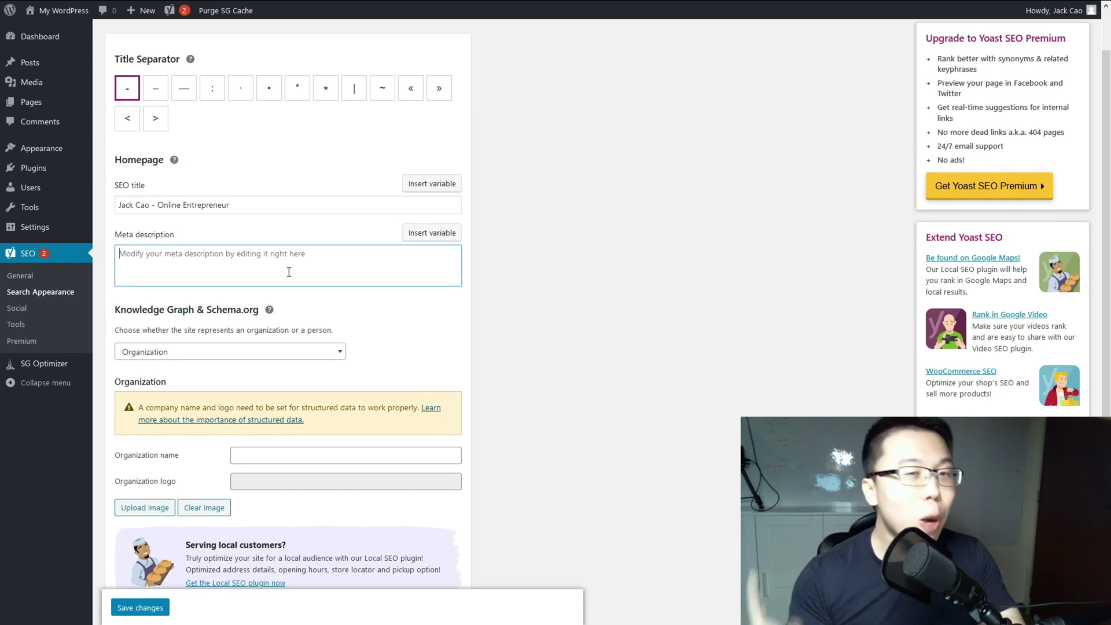
Step: Switch Yoast's Knowledge Graph from Organization to Person, choose the site owner's user, and save
scroll(218, 297, "down", 1)
left_click(218, 294)
scroll(174, 266, "down", 1)
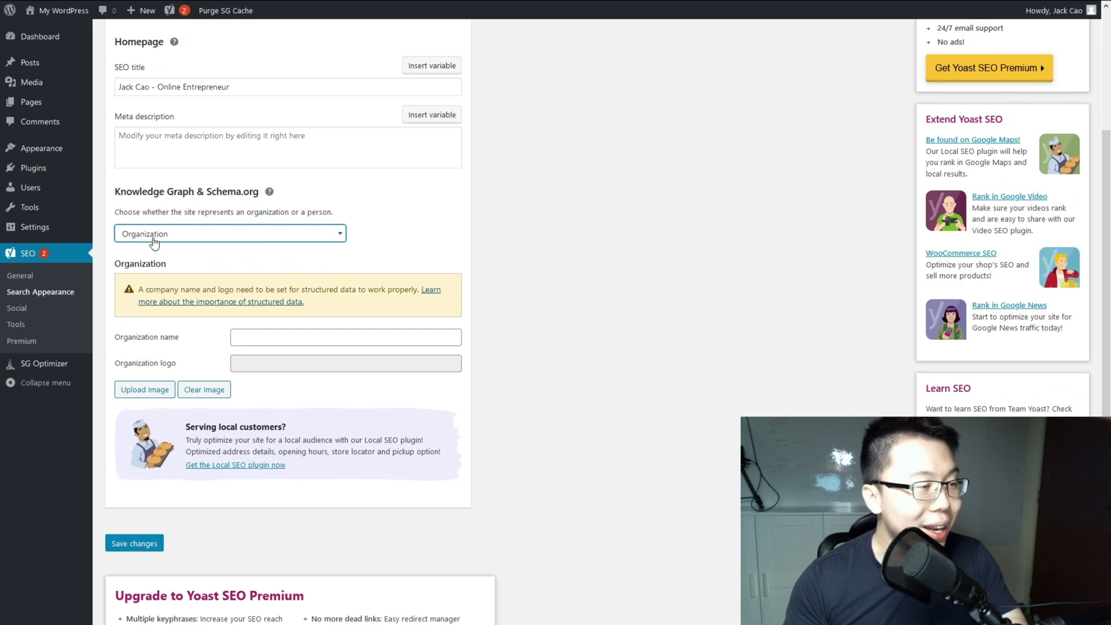
left_click(164, 274)
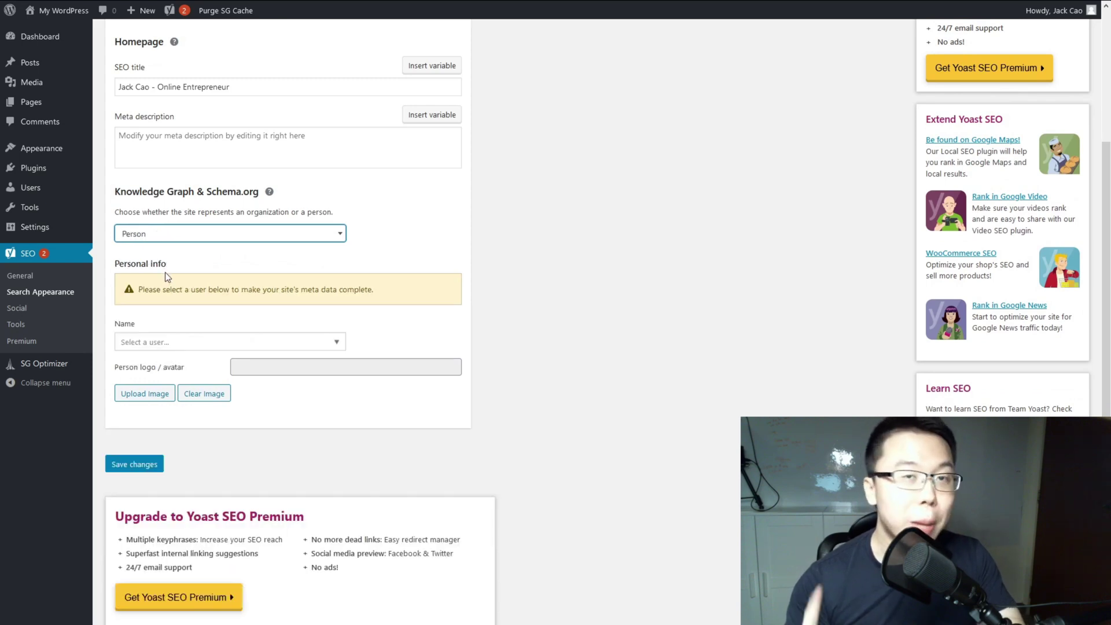
left_click(191, 346)
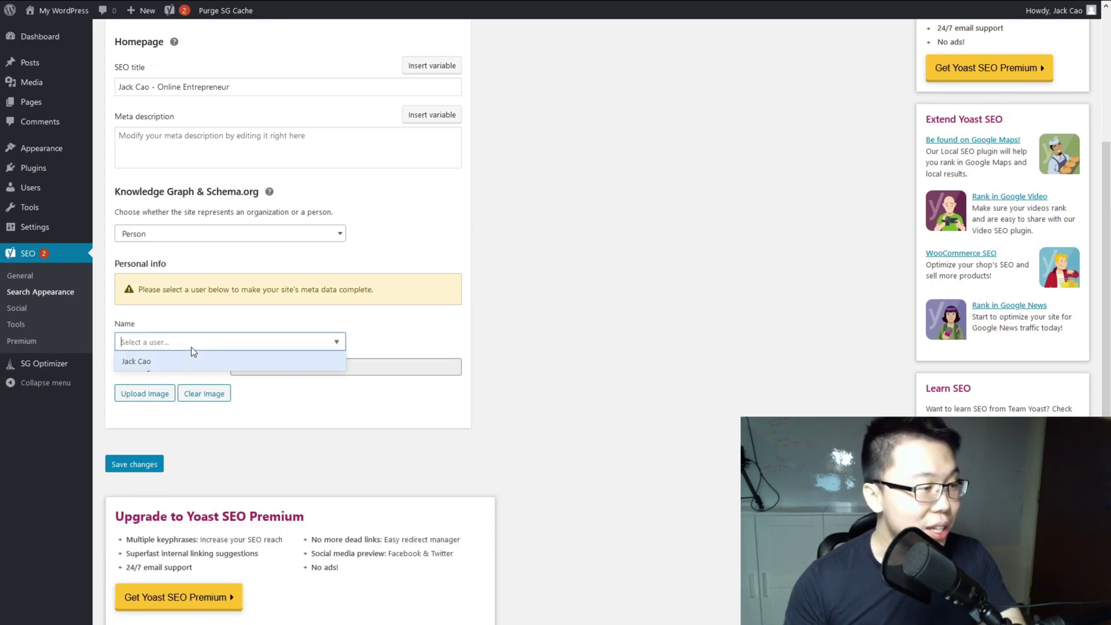
left_click(162, 361)
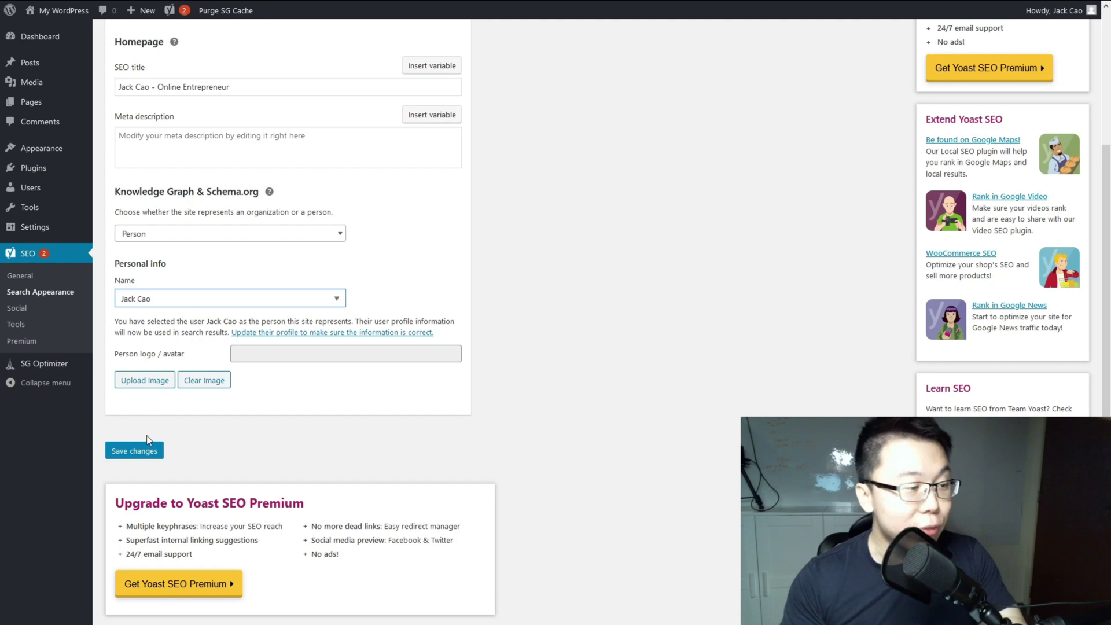
left_click(137, 451)
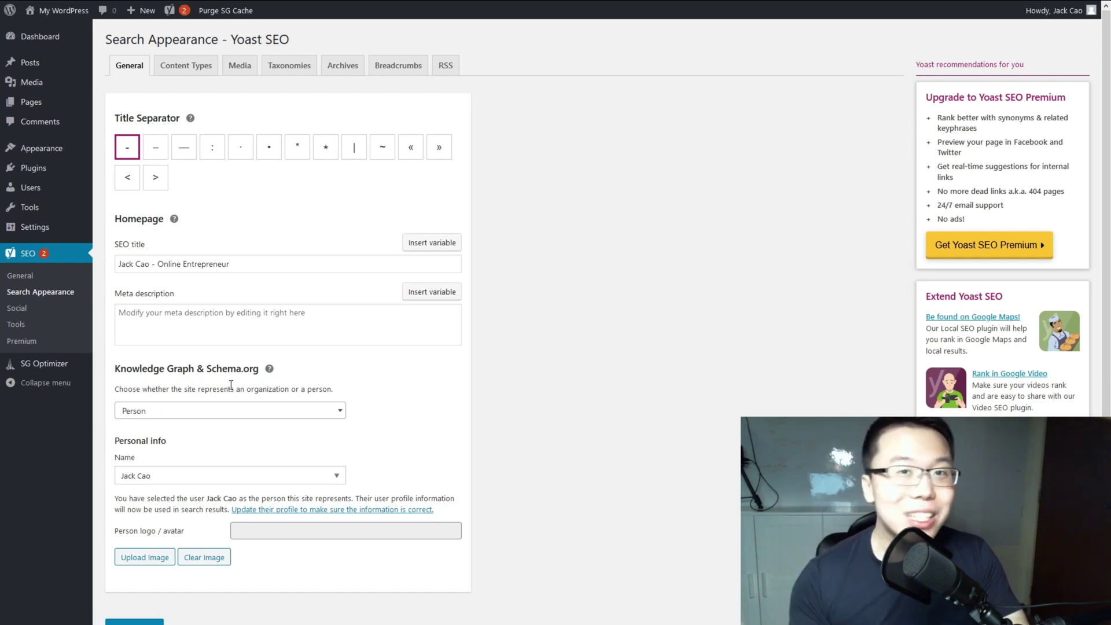
Step: Search the plugin directory for 'pretty link', then install and activate Pretty Links
mouse_move(35, 168)
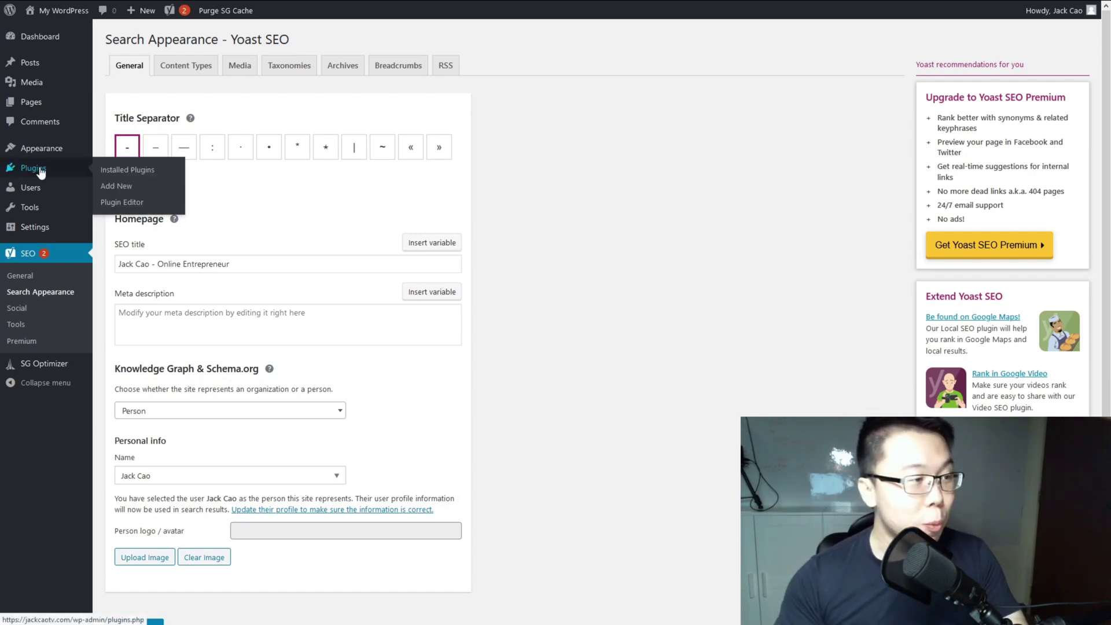
left_click(106, 185)
left_click(970, 77)
type("pretty")
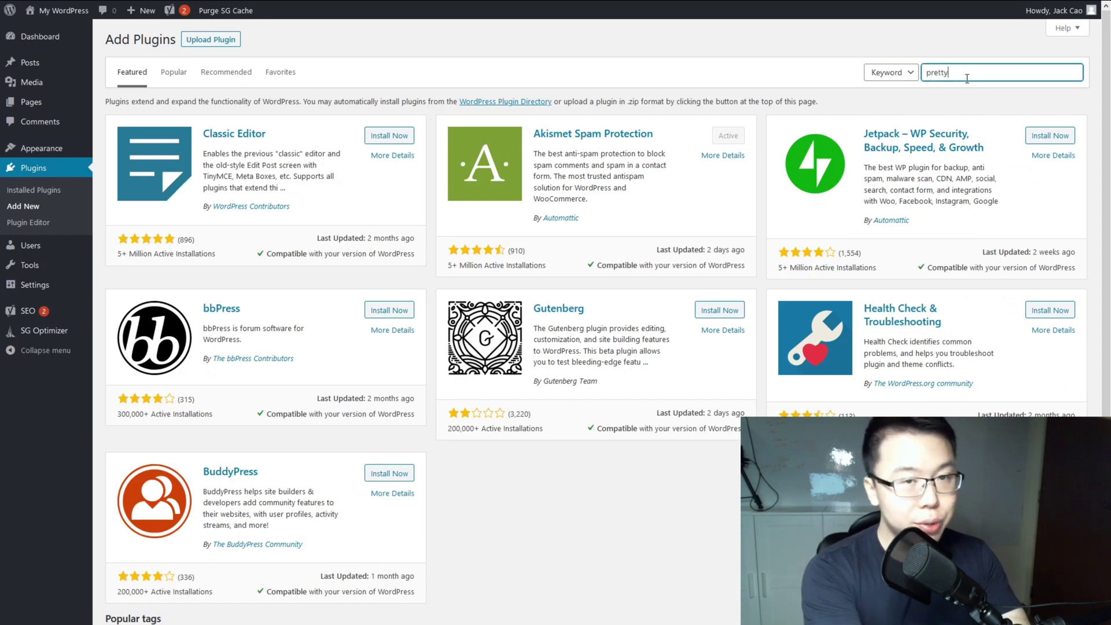
type(" link")
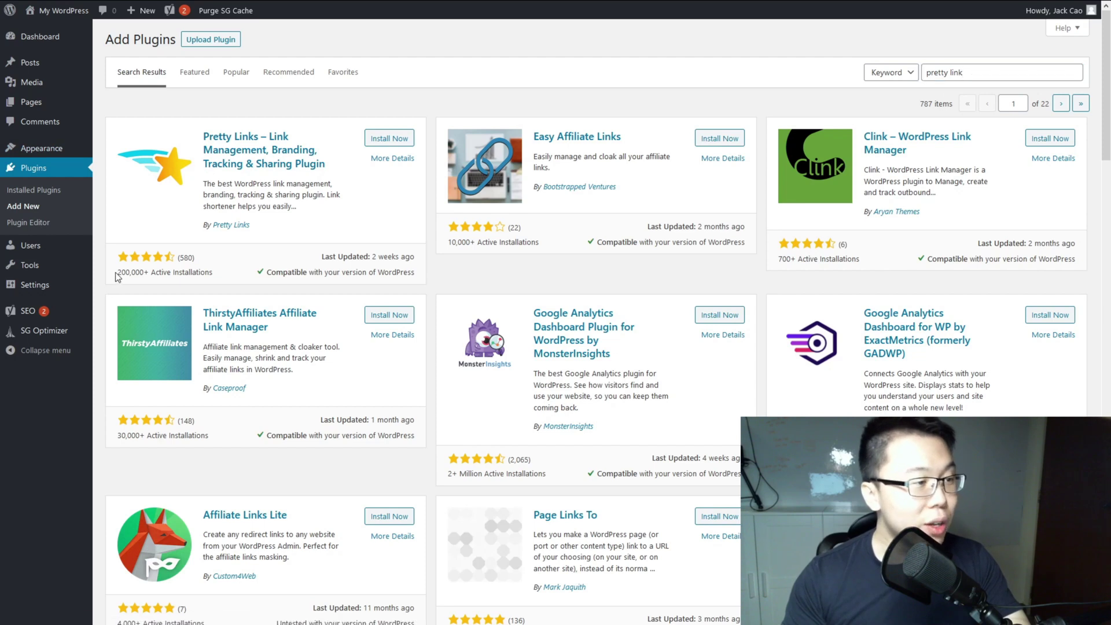
left_click_drag(114, 277, 164, 271)
left_click(174, 271)
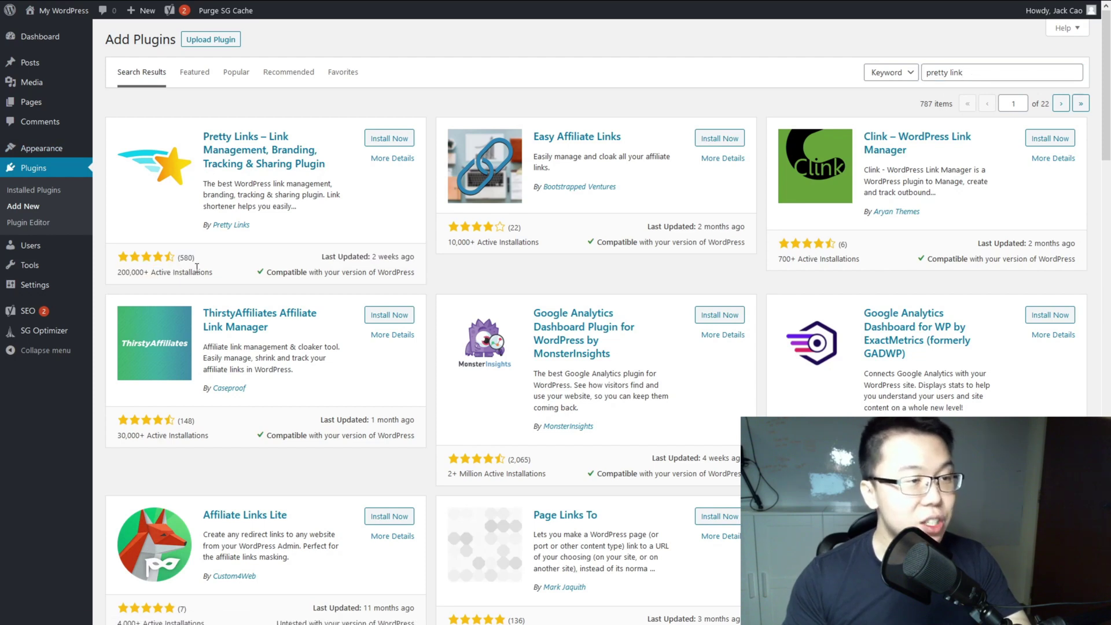
left_click(399, 138)
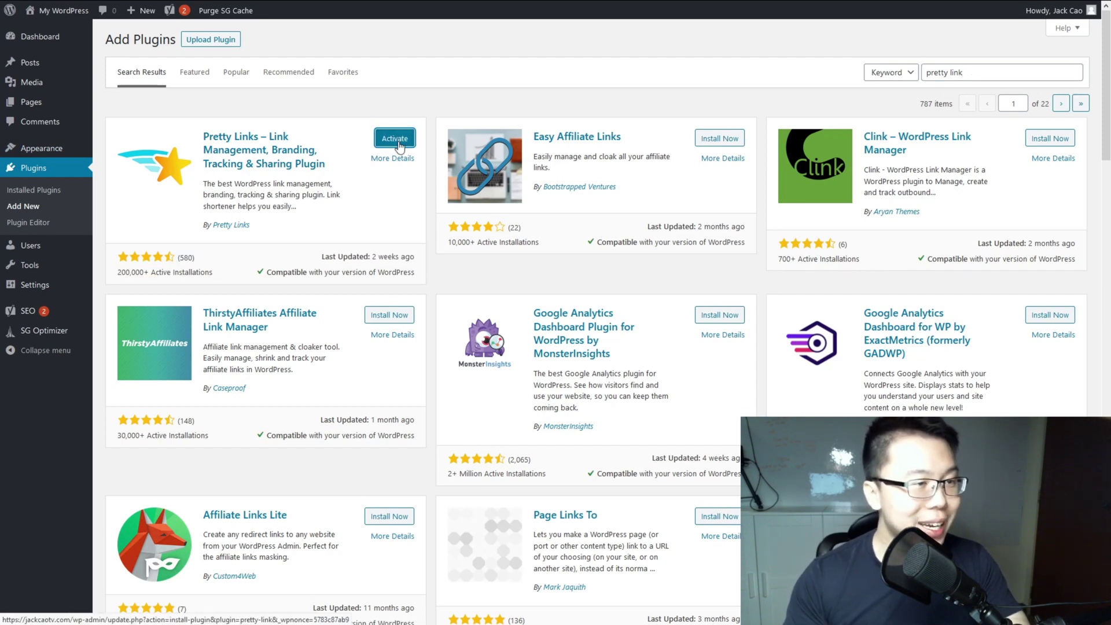
left_click(398, 140)
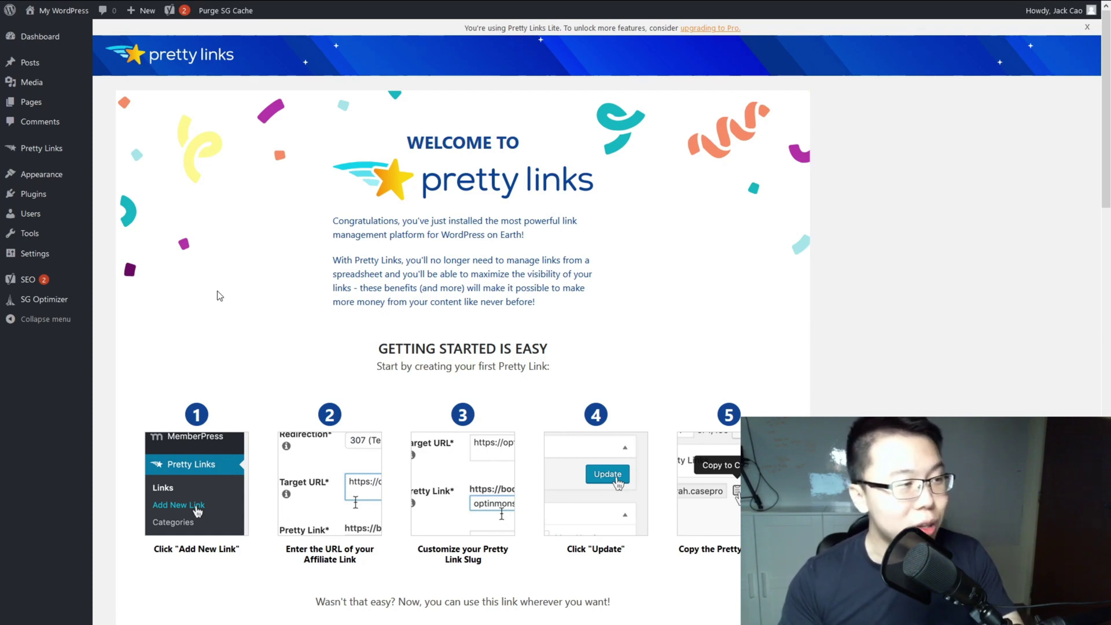
Step: Search for Gutenberg addons, then install and activate Ultimate Addons for Gutenberg
mouse_move(45, 198)
left_click(114, 218)
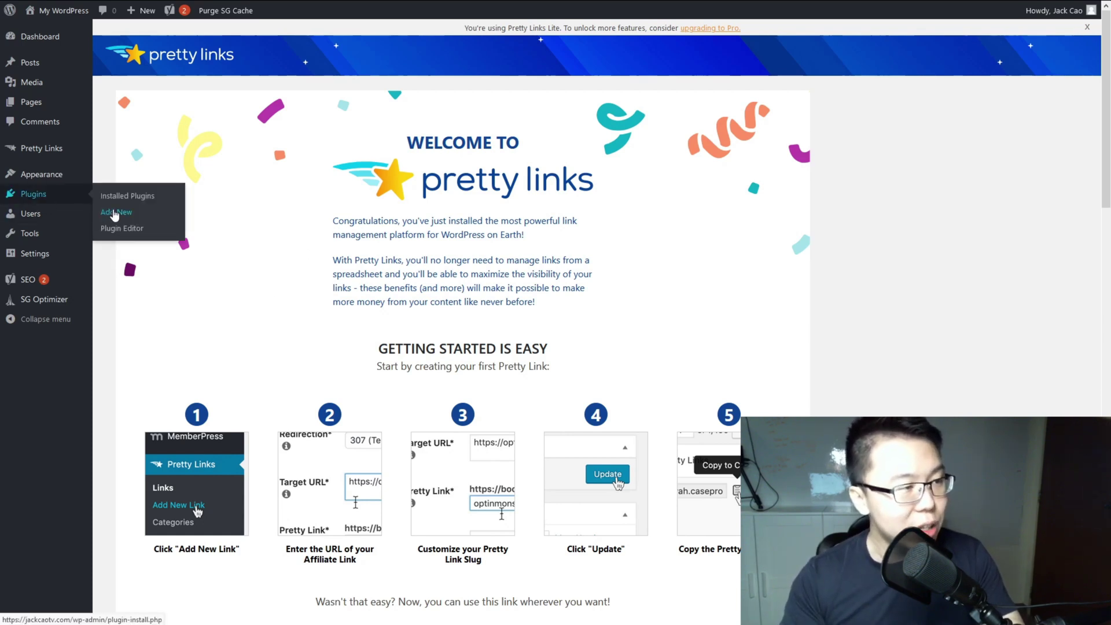
type("addons for gutenberg")
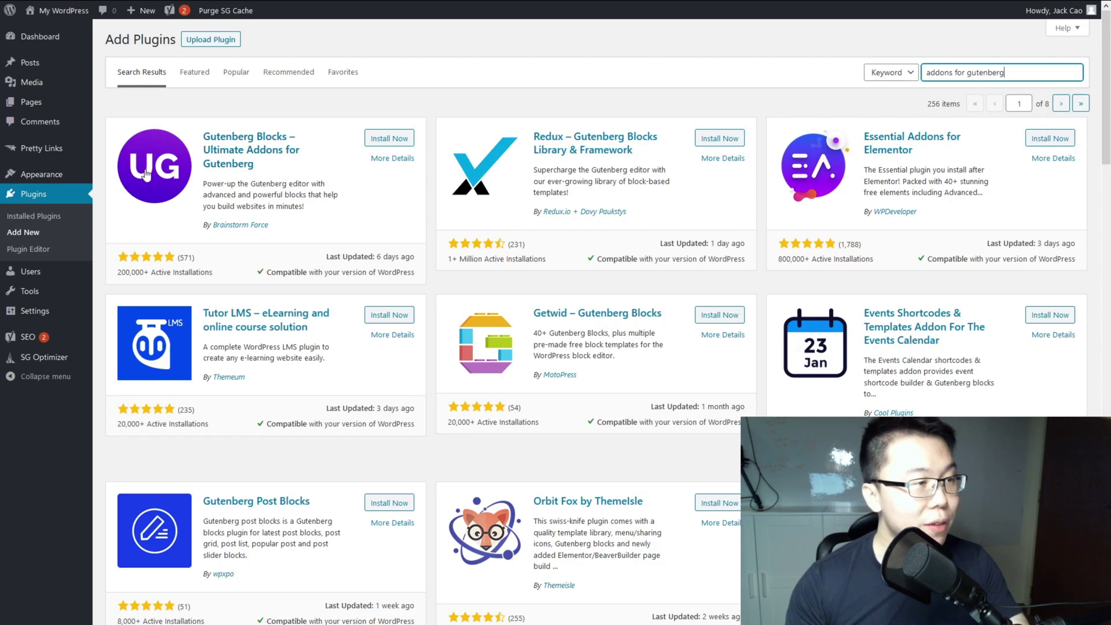
left_click(386, 138)
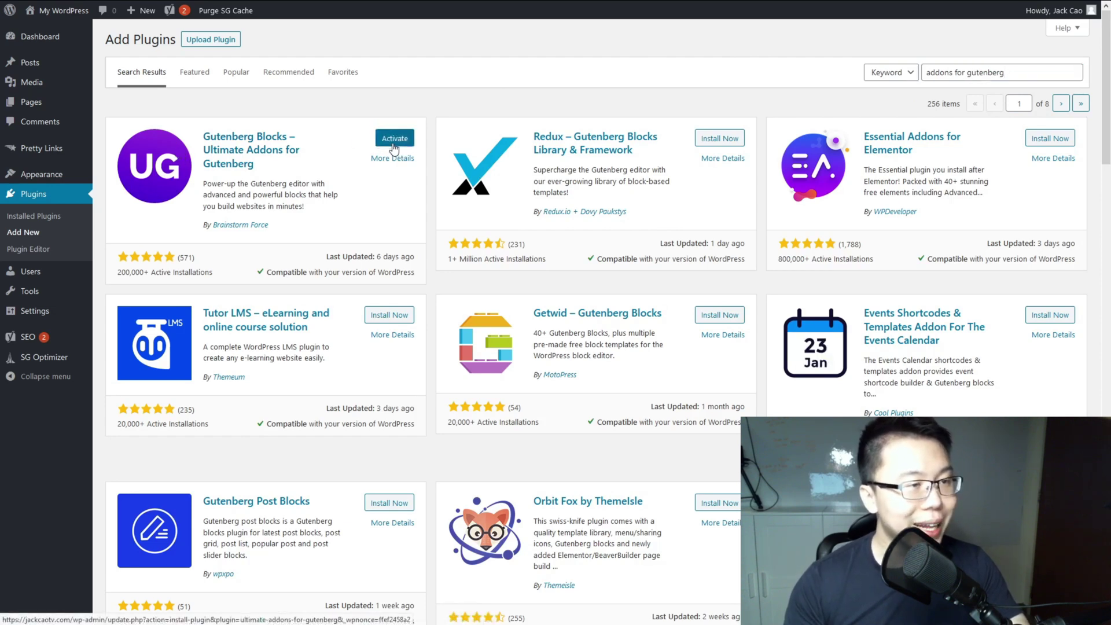
left_click(393, 144)
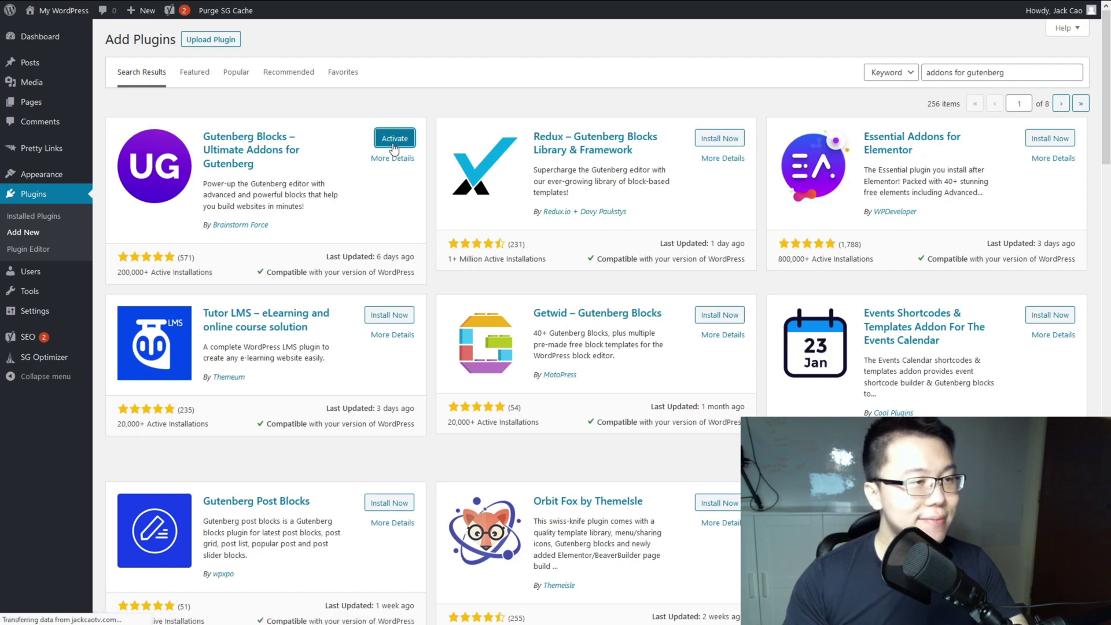
scroll(333, 137, "down", 10)
scroll(334, 136, "up", 10)
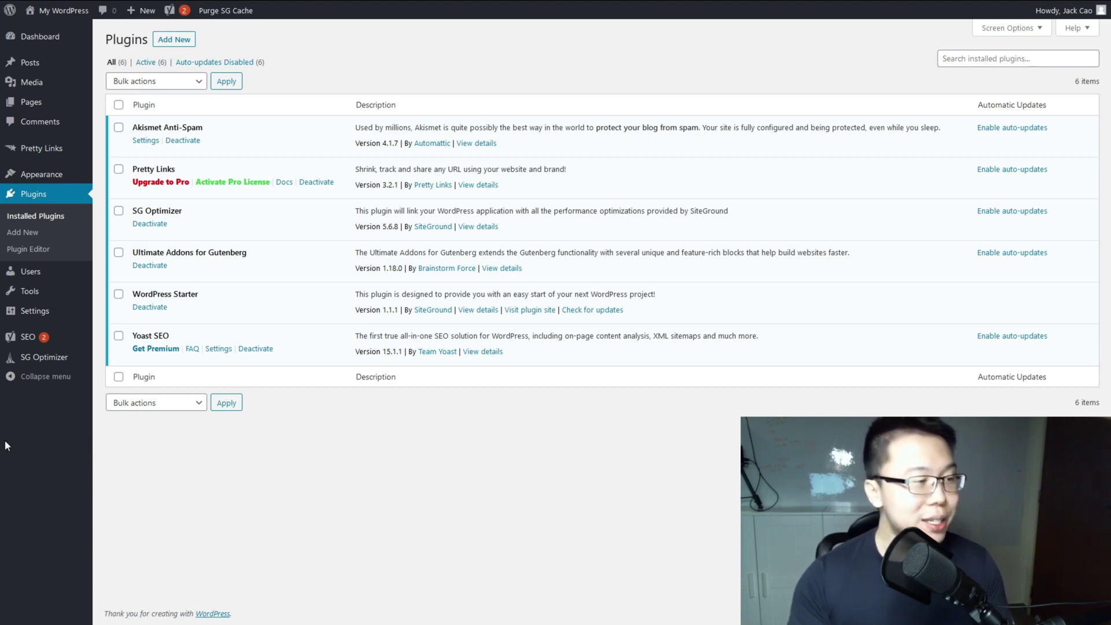
Step: Open SG Optimizer's Media Optimization tab to view the new and existing image options
left_click(62, 365)
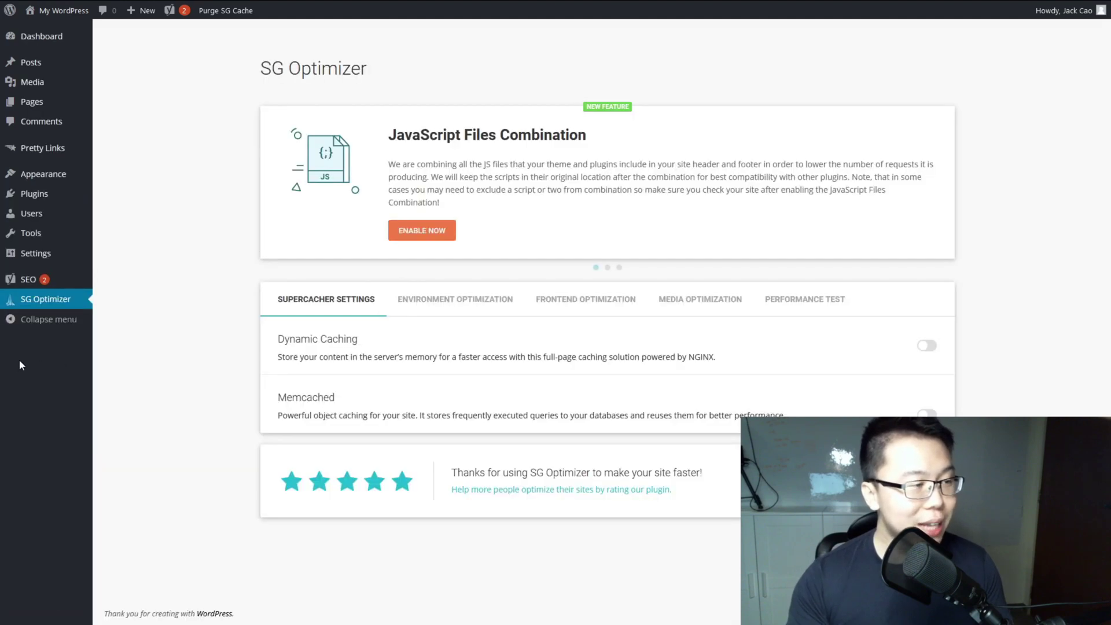
left_click(699, 304)
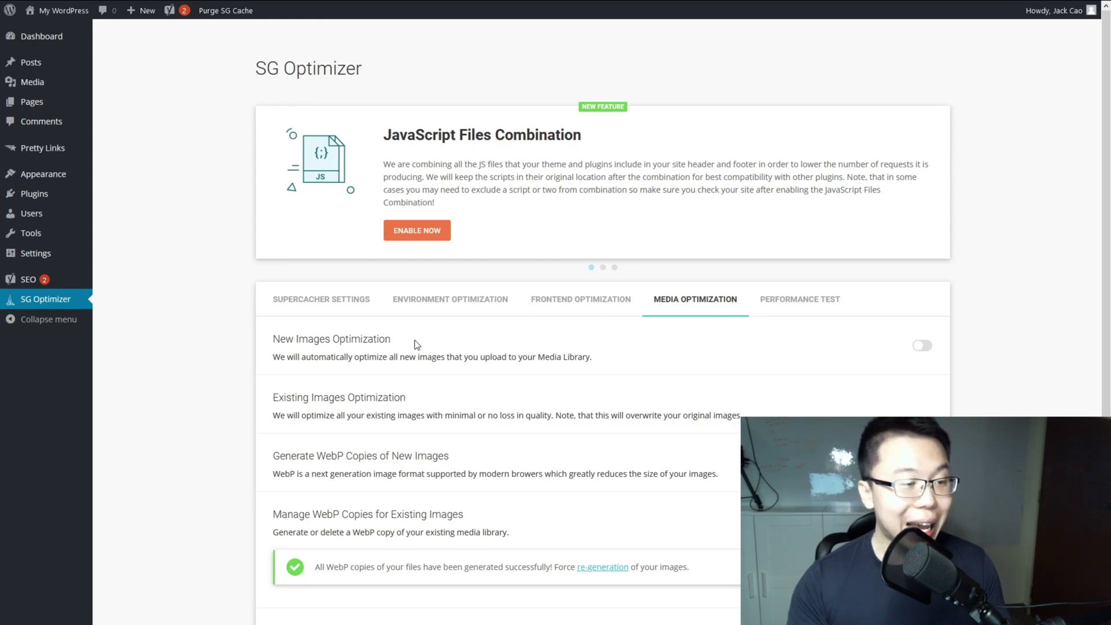
scroll(417, 345, "down", 2)
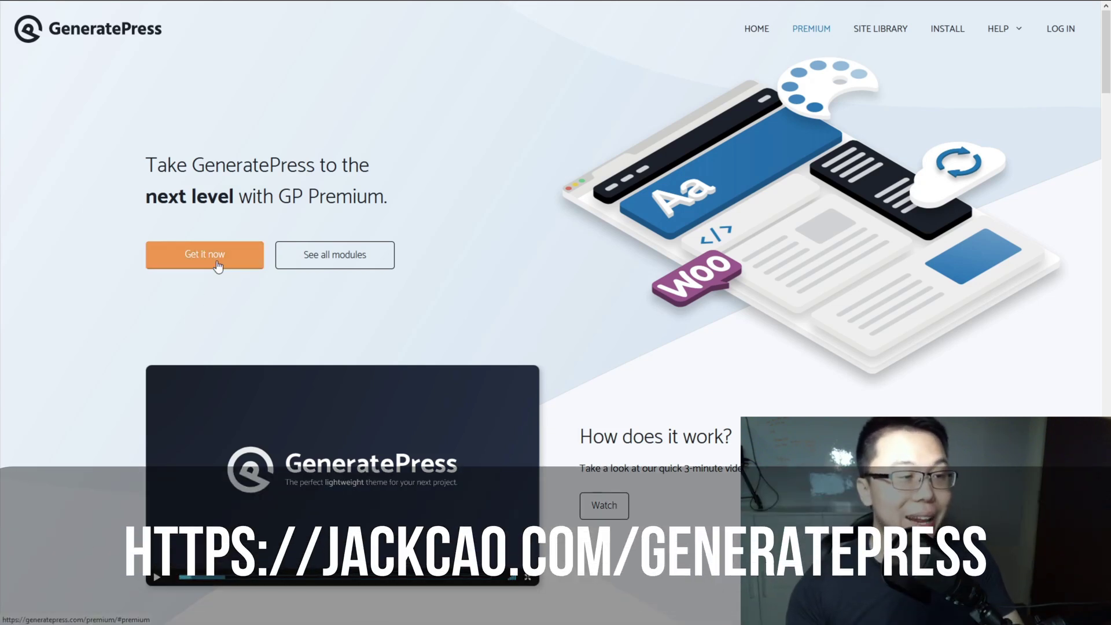
Step: Add GP Premium ($49.95) to the cart from the GeneratePress pricing section
scroll(214, 265, "down", 8)
scroll(218, 267, "down", 20)
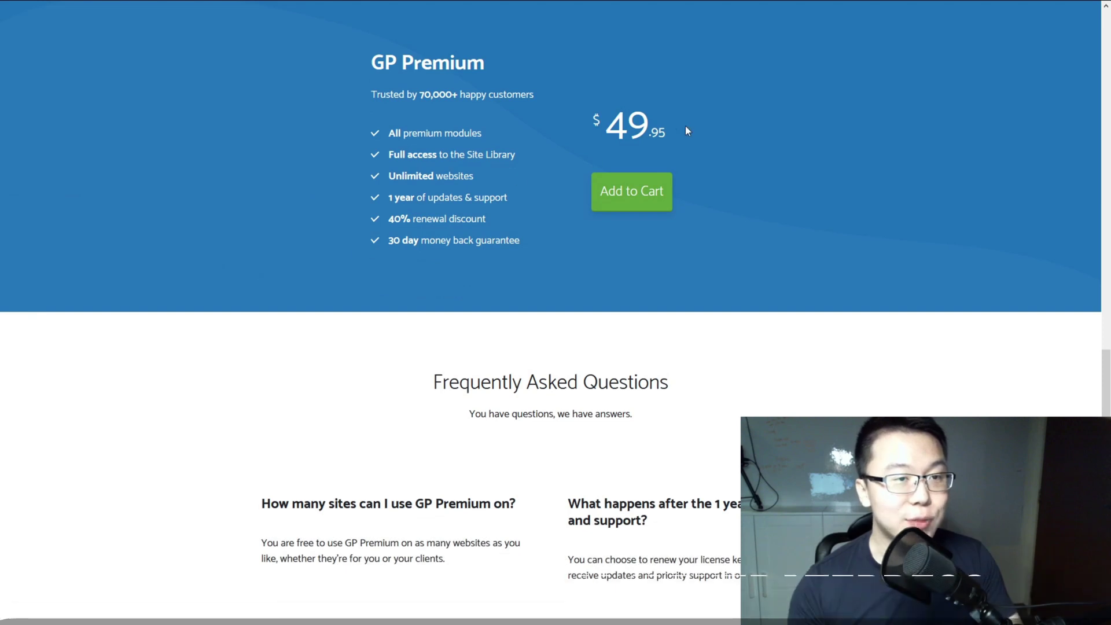
mouse_move(502, 183)
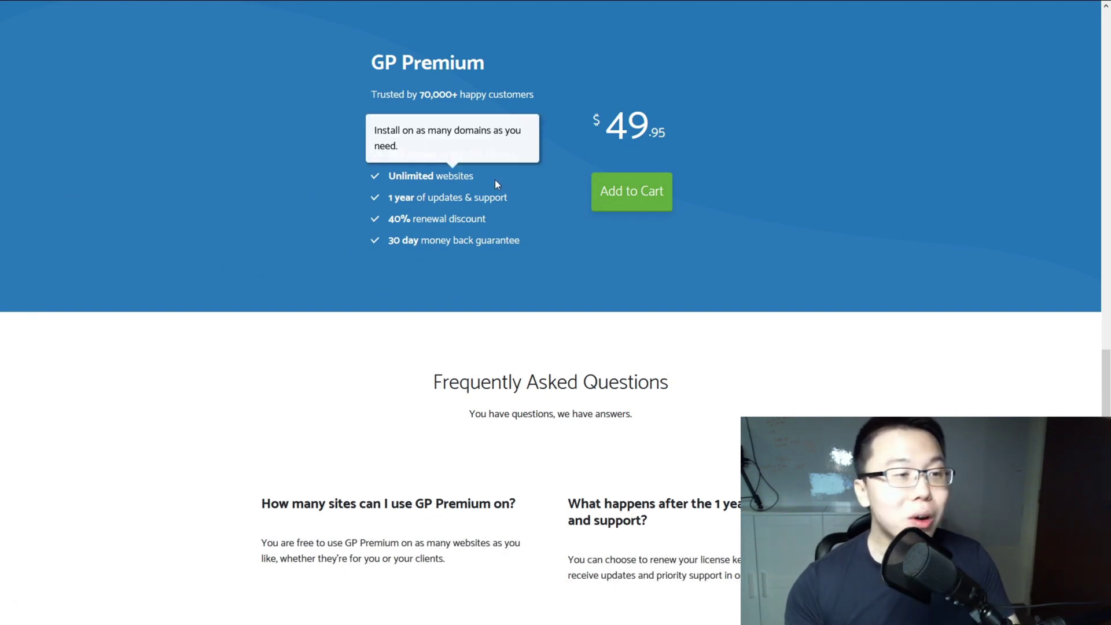
mouse_move(442, 212)
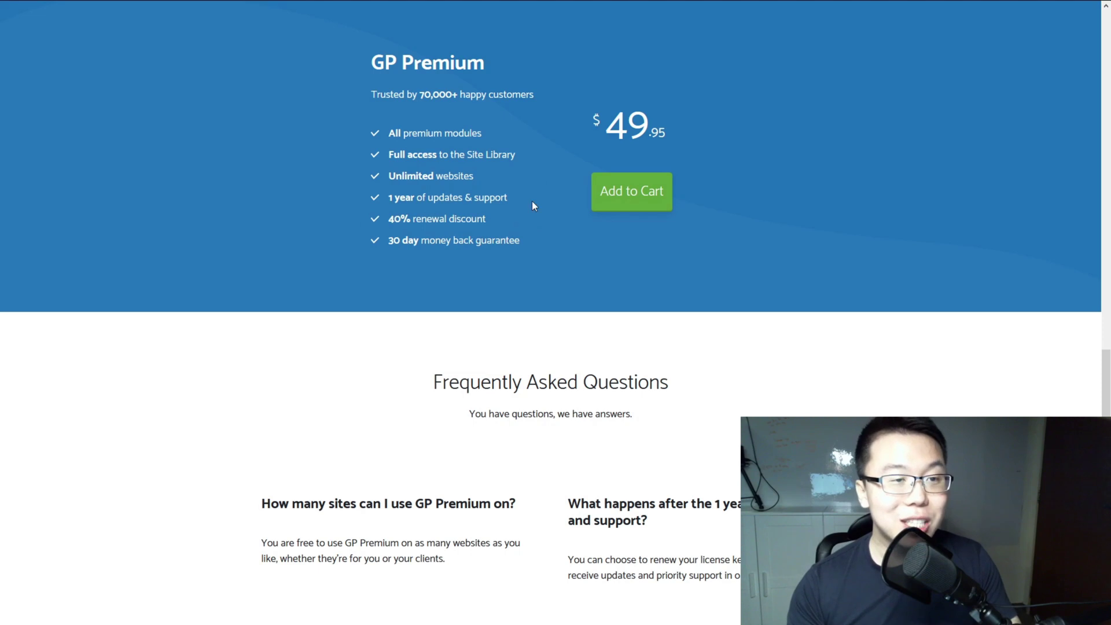
left_click(623, 191)
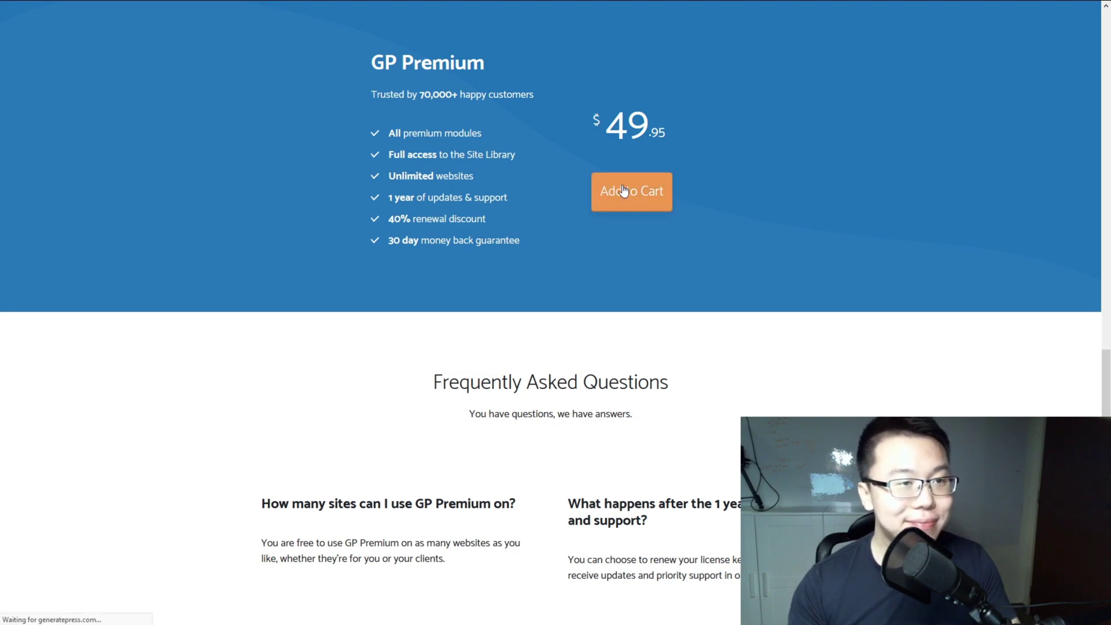
Step: Fill in the checkout form with the buyer's e-mail, name, username and password
scroll(476, 339, "down", 2)
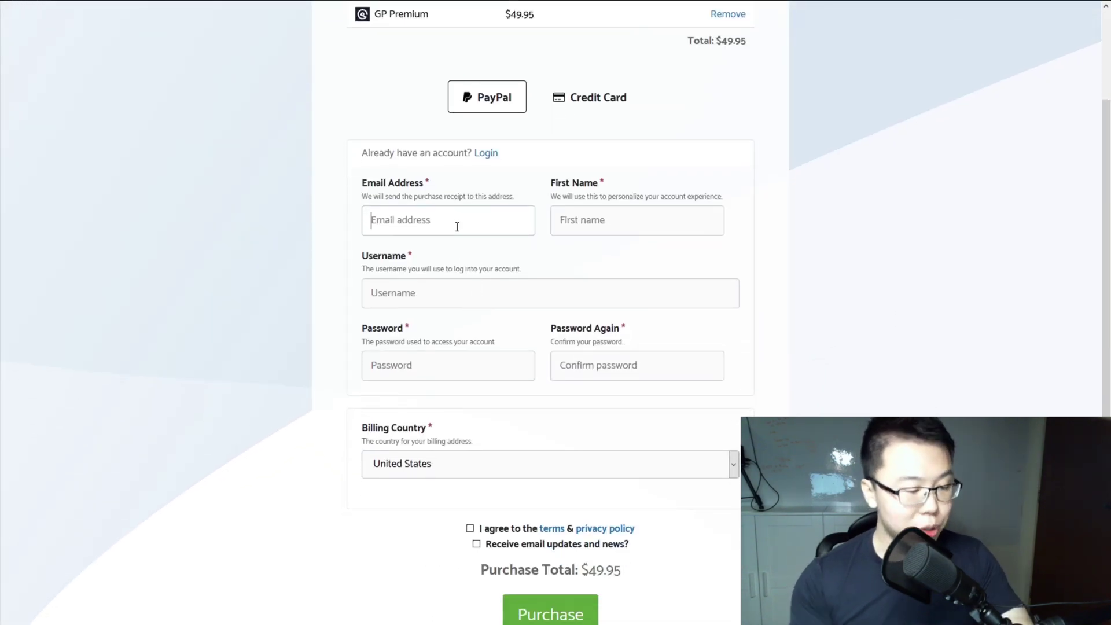
key("Tab")
type("Jack")
key("Tab")
type("jackcaozhenchong")
key("Tab")
key("ctrl+v")
key("Tab")
key("ctrl+v")
scroll(463, 349, "down", 2)
key("Tab")
key("s")
key("i")
key("n")
key("g")
key("Tab")
key("space")
Step: Complete the GP Premium purchase and download the plugin zip from the account Downloads page
left_click(568, 533)
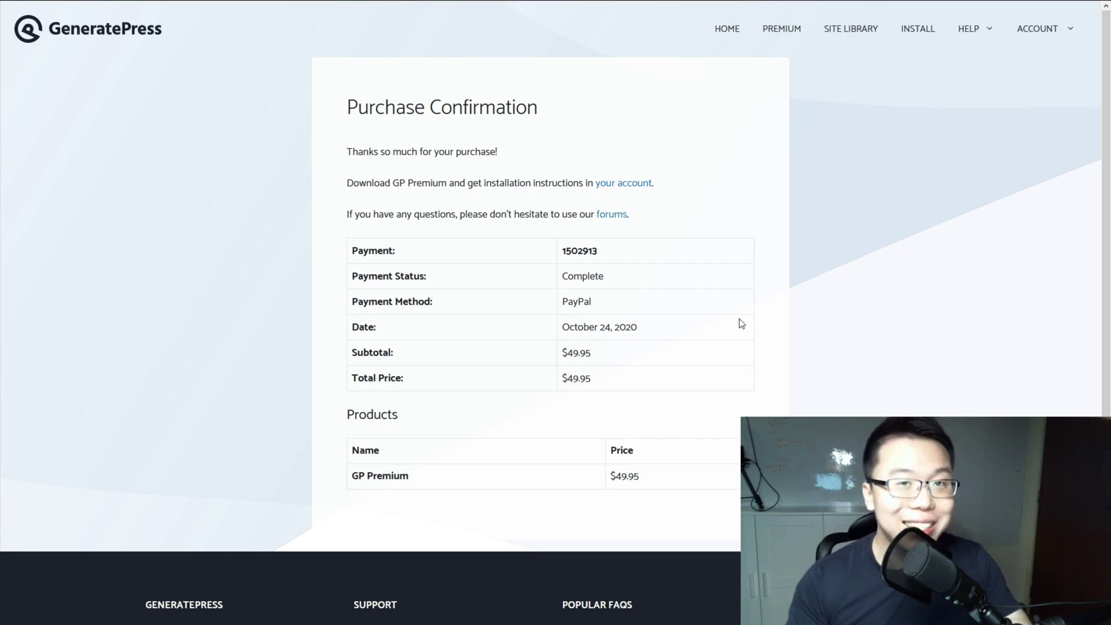
left_click(638, 185)
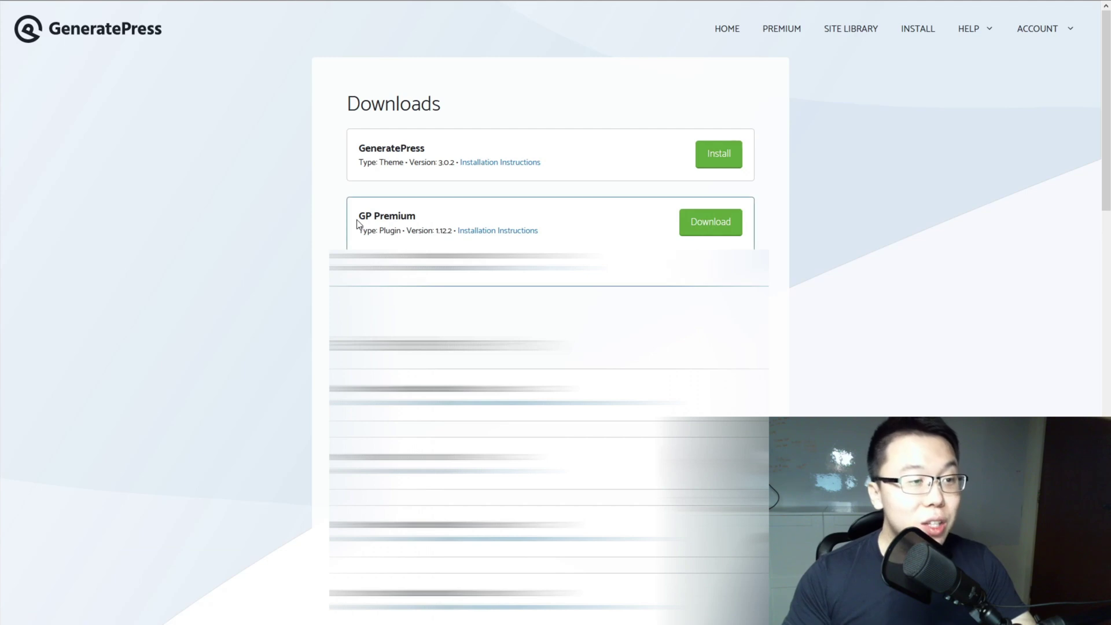
left_click_drag(356, 218, 422, 223)
left_click(537, 219)
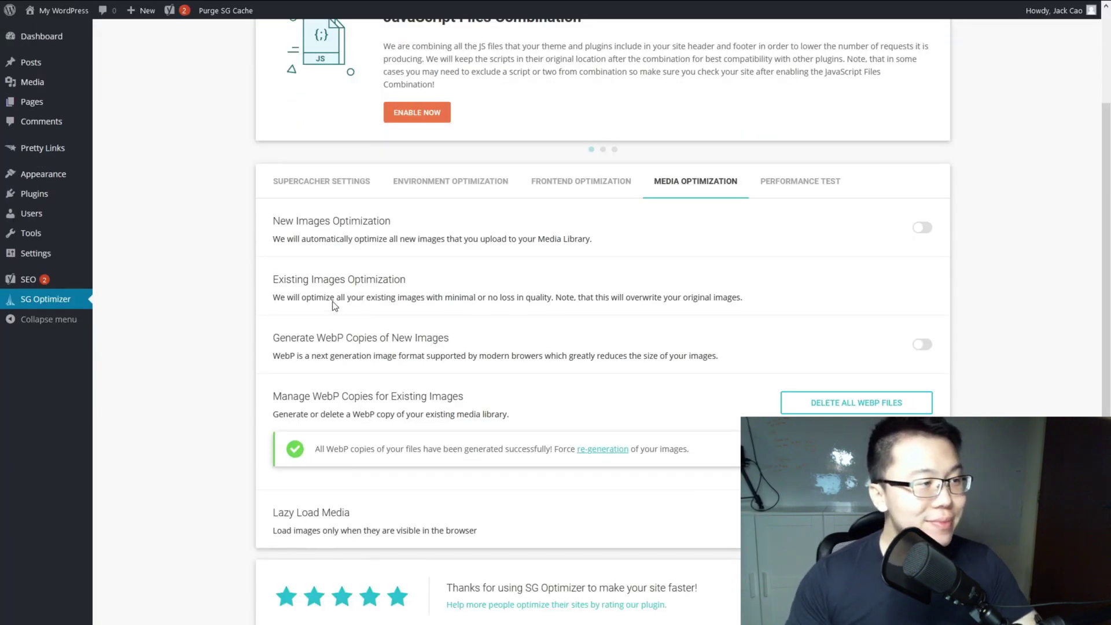
Step: Upload gp-premium-1.12.2.zip, install and activate GP Premium, then open its module settings
mouse_move(58, 194)
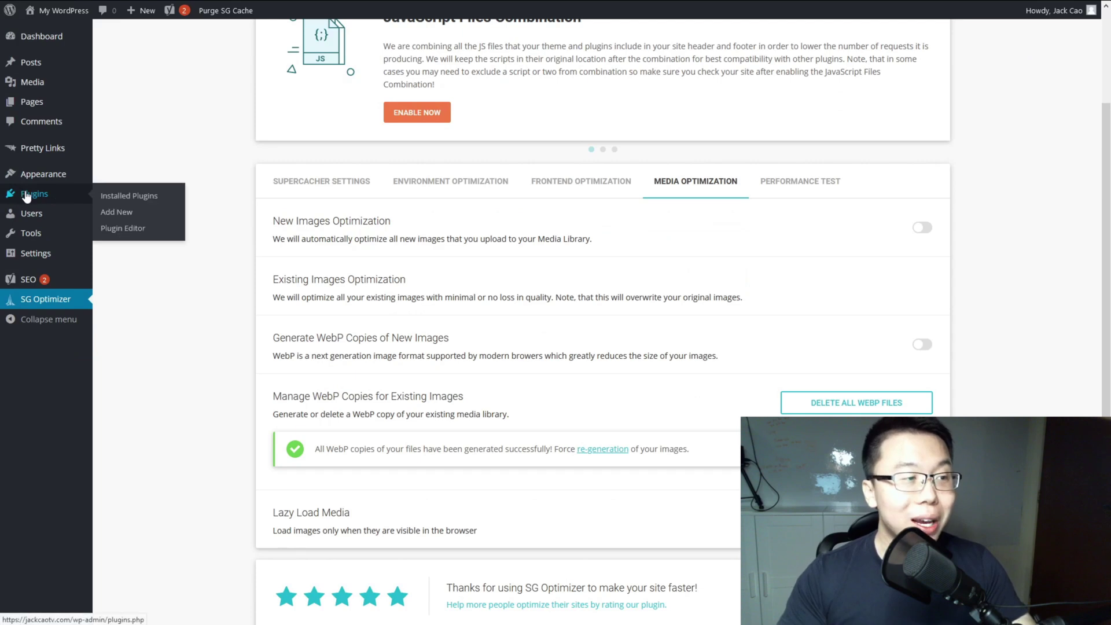
left_click(116, 215)
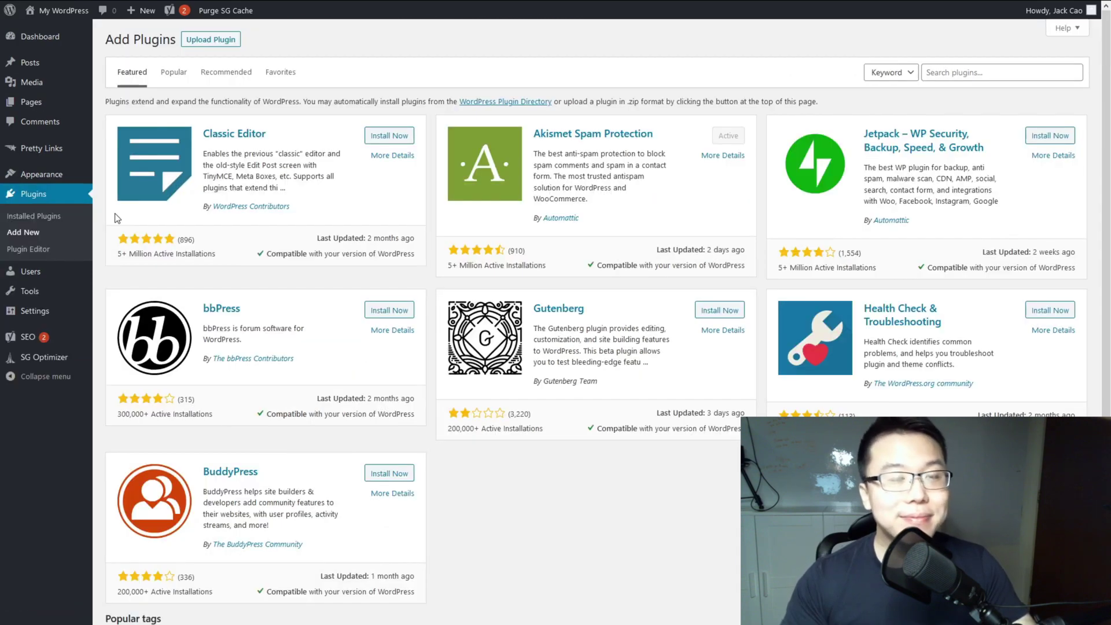
left_click(217, 40)
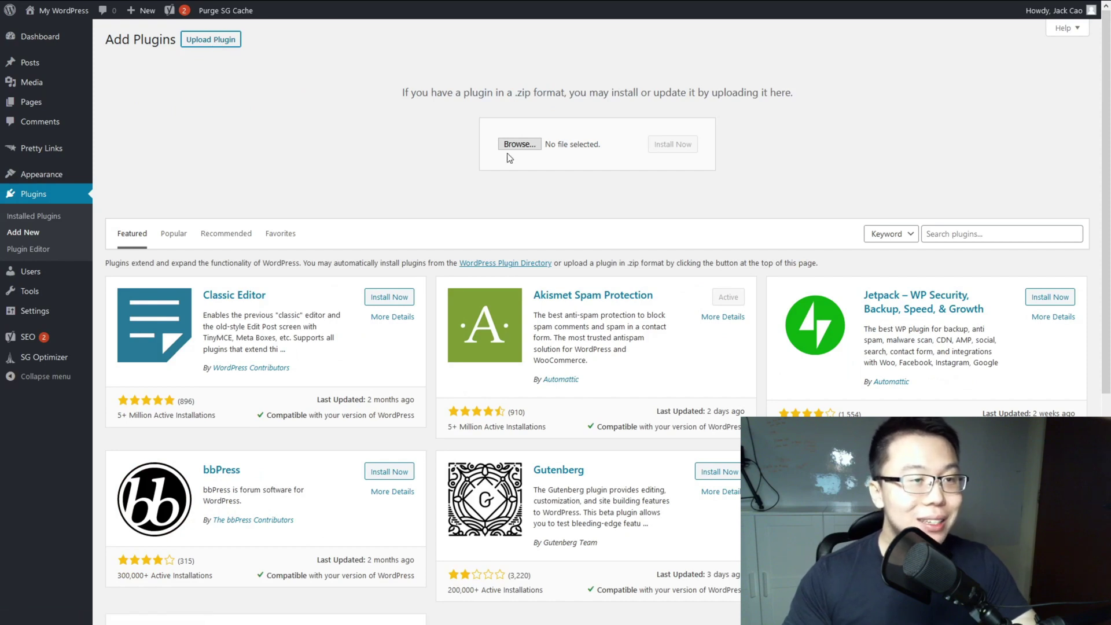
left_click(526, 149)
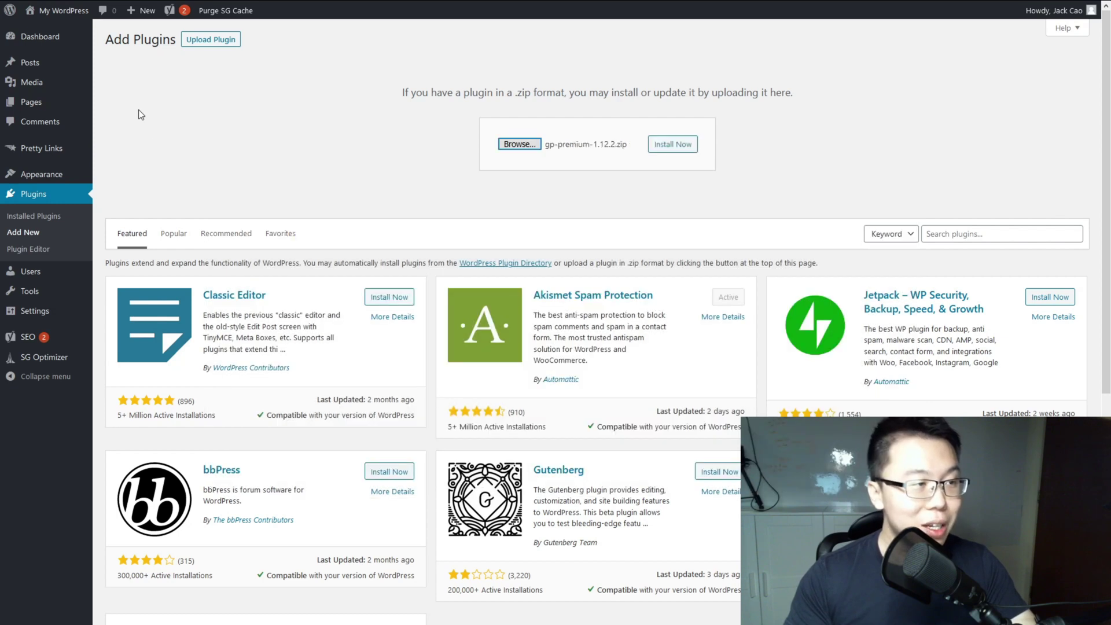
left_click(689, 145)
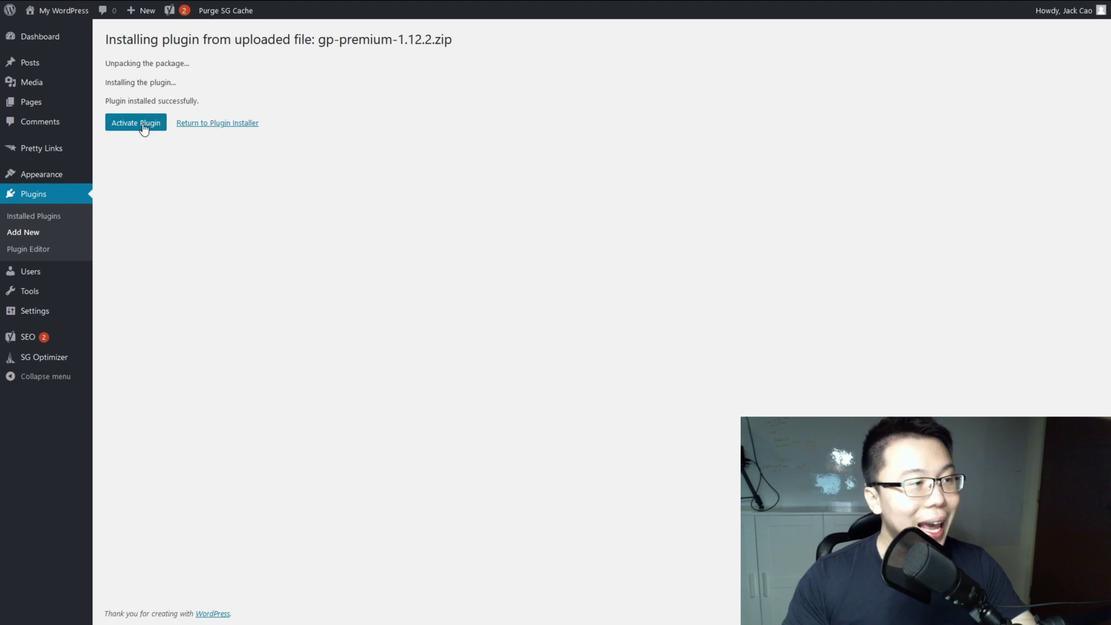
left_click(134, 124)
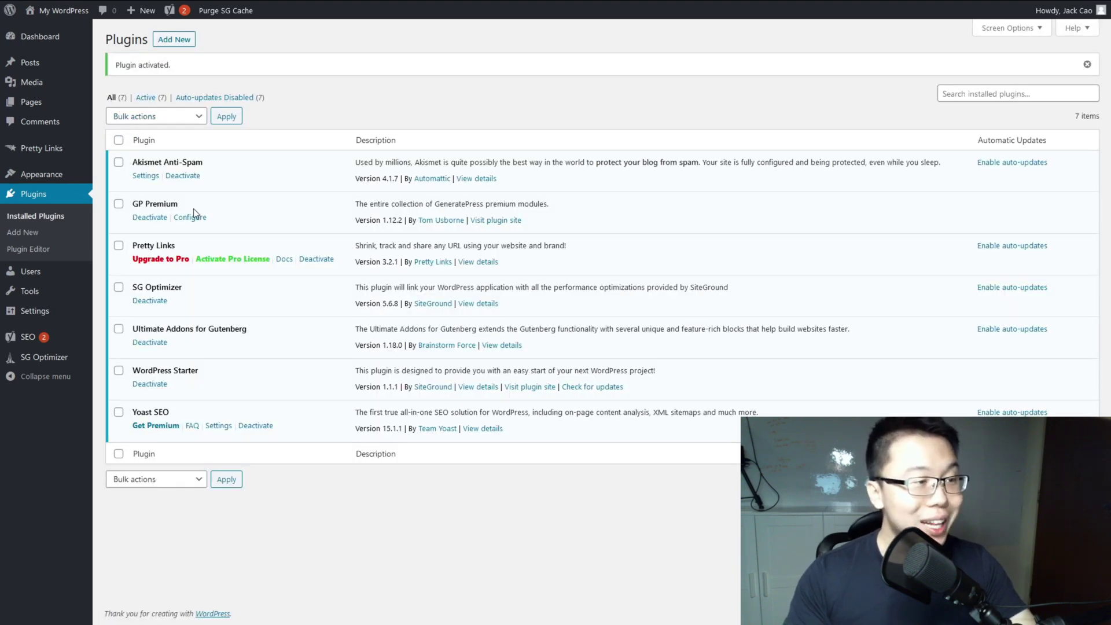
left_click(193, 217)
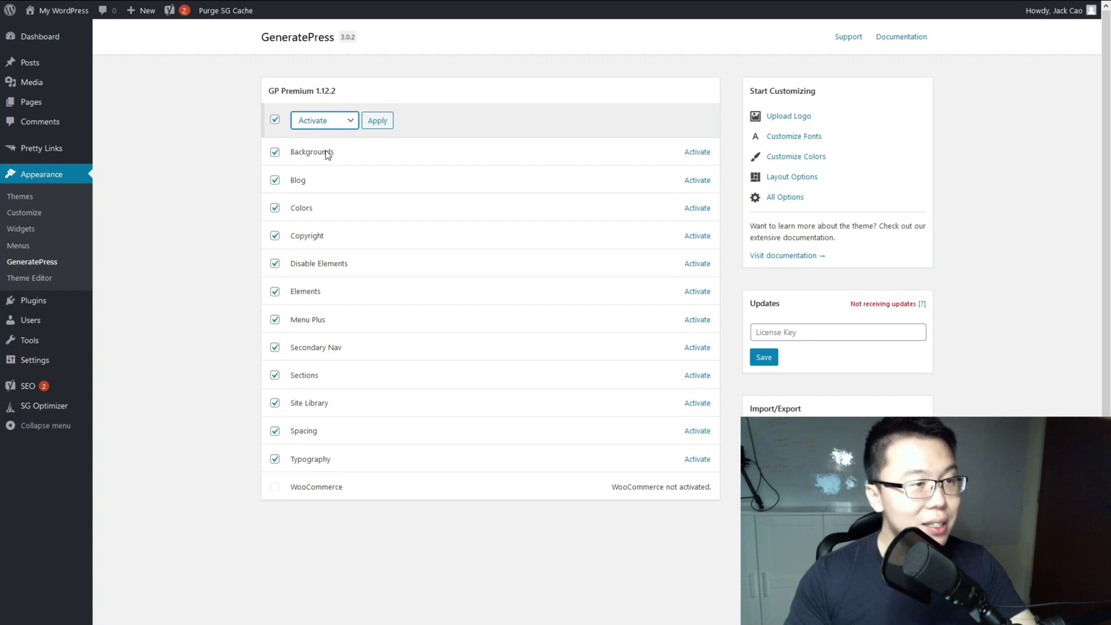
Step: Activate all twelve GP Premium modules and copy the license key from the GeneratePress account
left_click(381, 121)
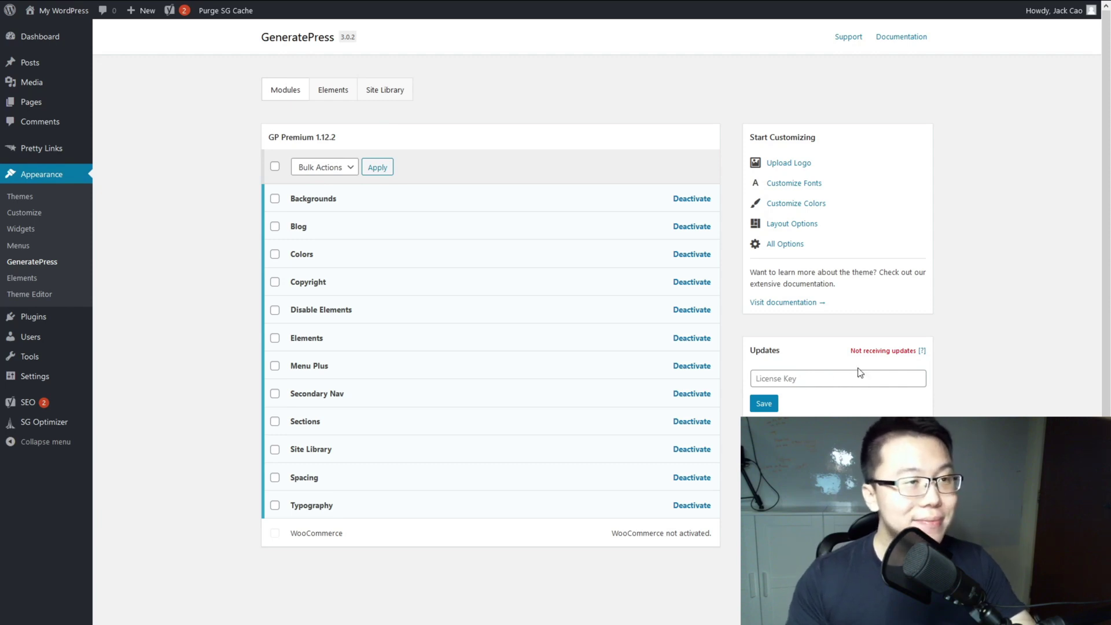
mouse_move(560, 50)
left_click(854, 12)
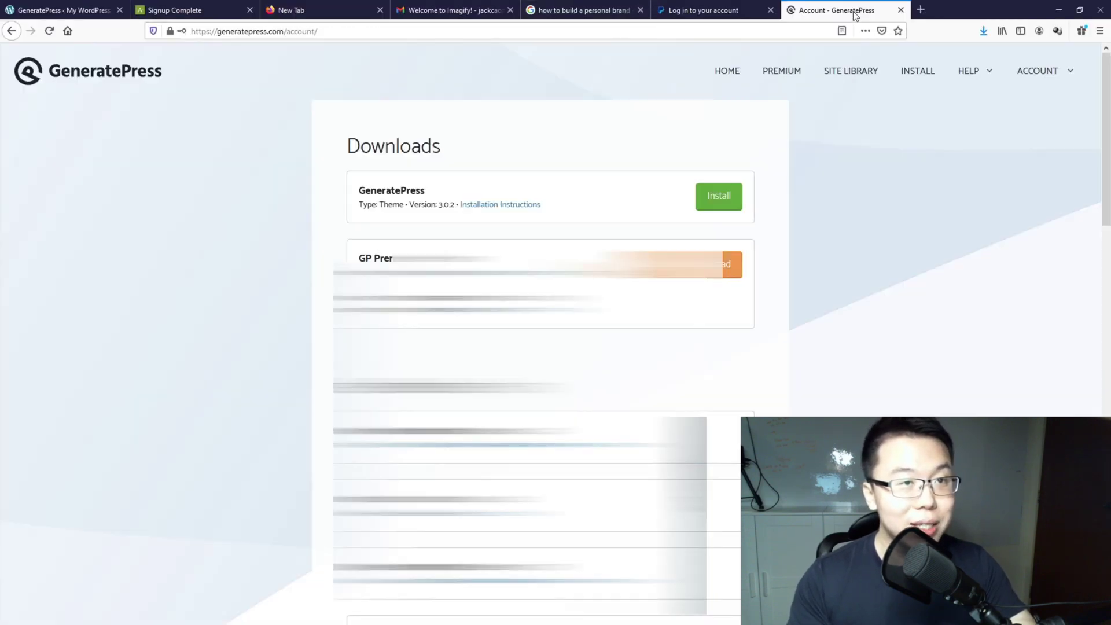
left_click_drag(389, 253, 517, 249)
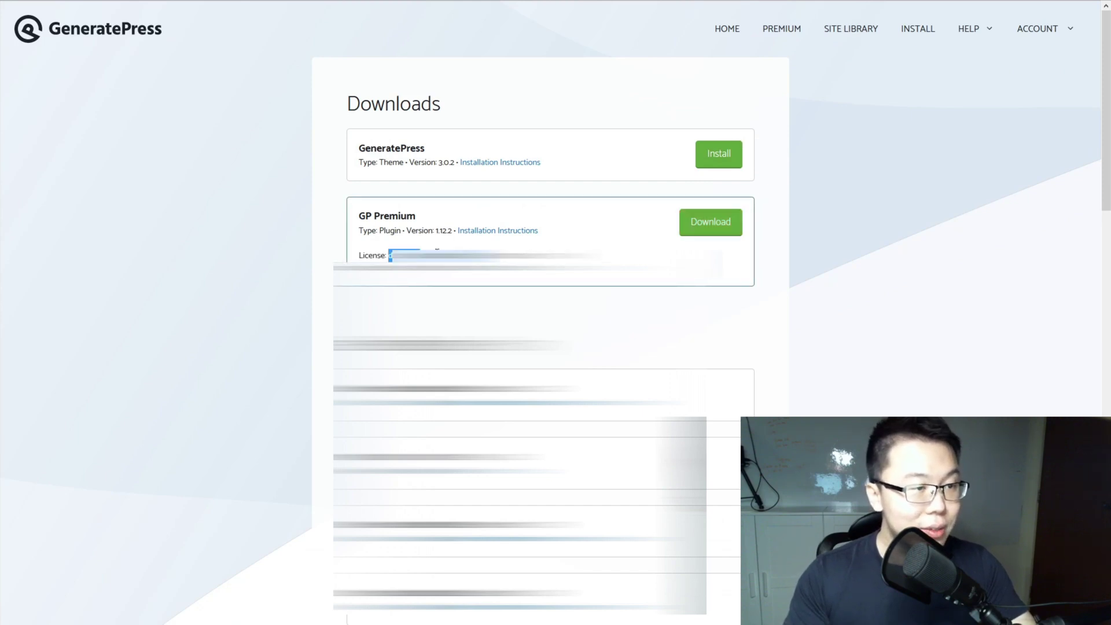
Step: Paste the GP Premium license key into the License Key field and save it
left_click(63, 12)
left_click(800, 378)
key("ctrl+v")
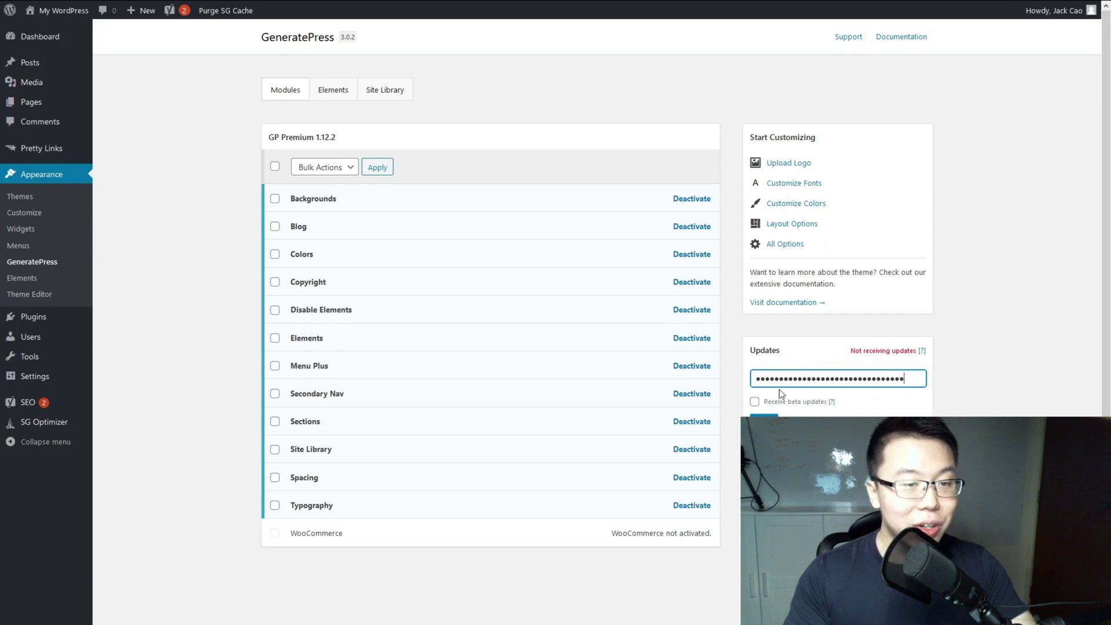
left_click(764, 419)
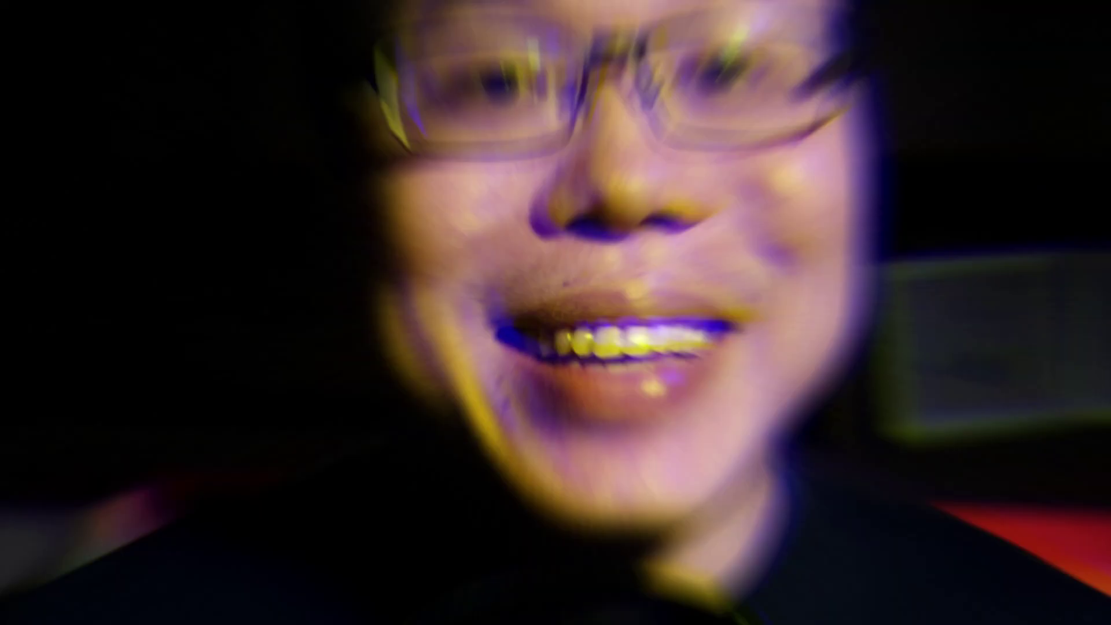